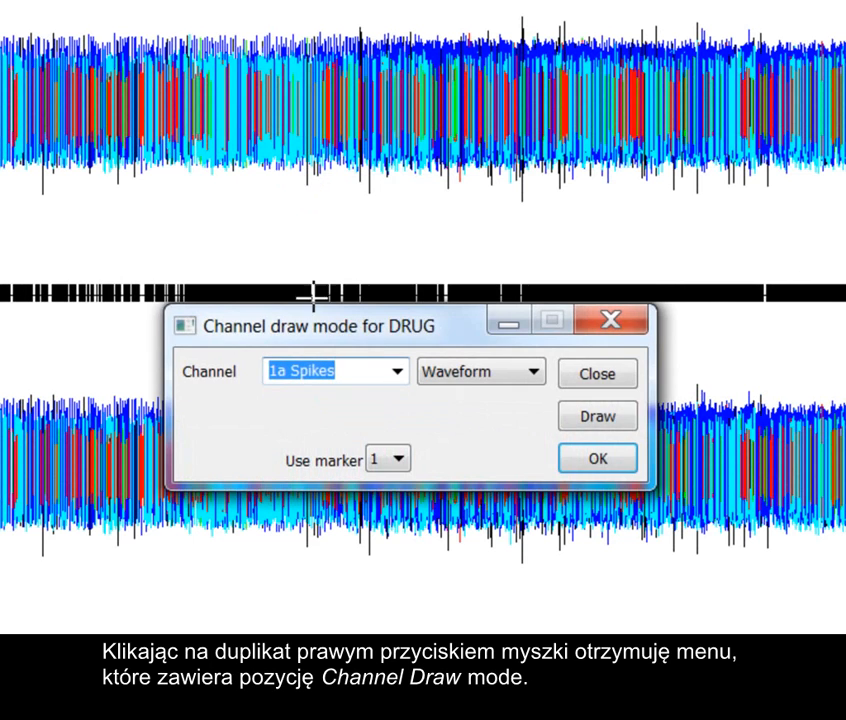
Compare the draw modes available for channel 1a Spikes with those available for channel 2 Stim.
drag(326, 330, 295, 222)
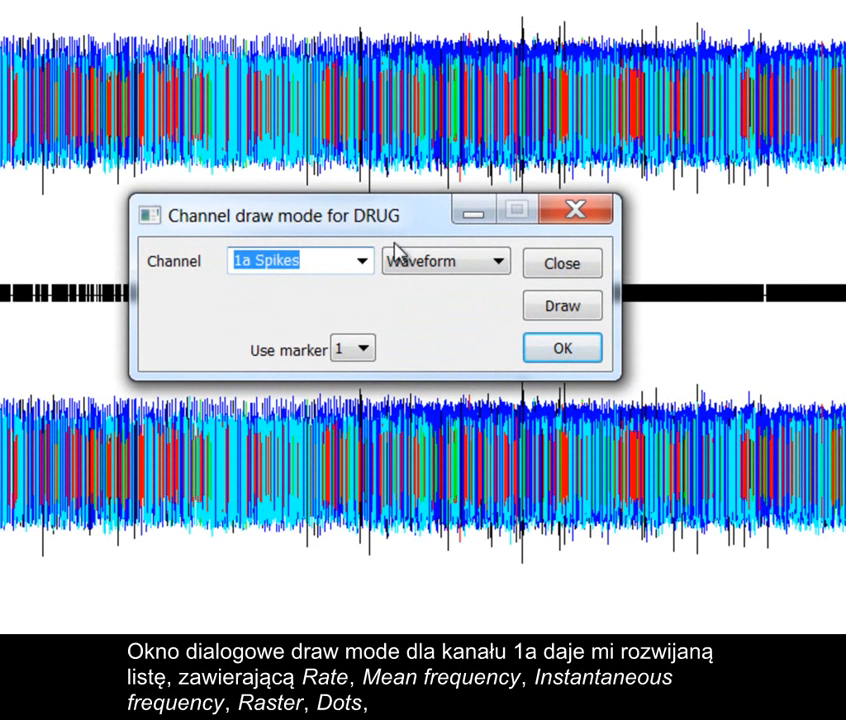
click(448, 276)
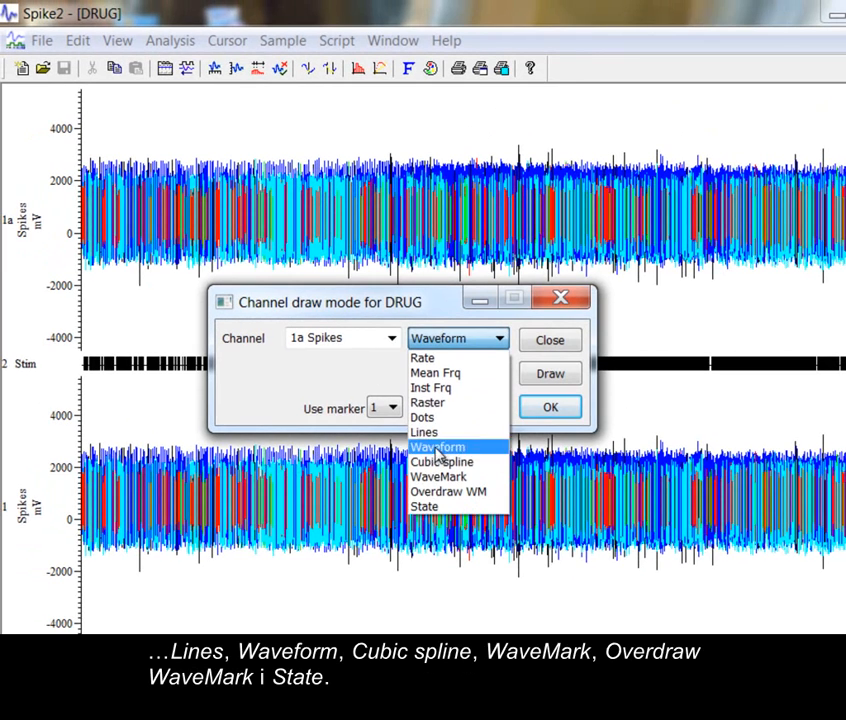
click(387, 340)
click(391, 338)
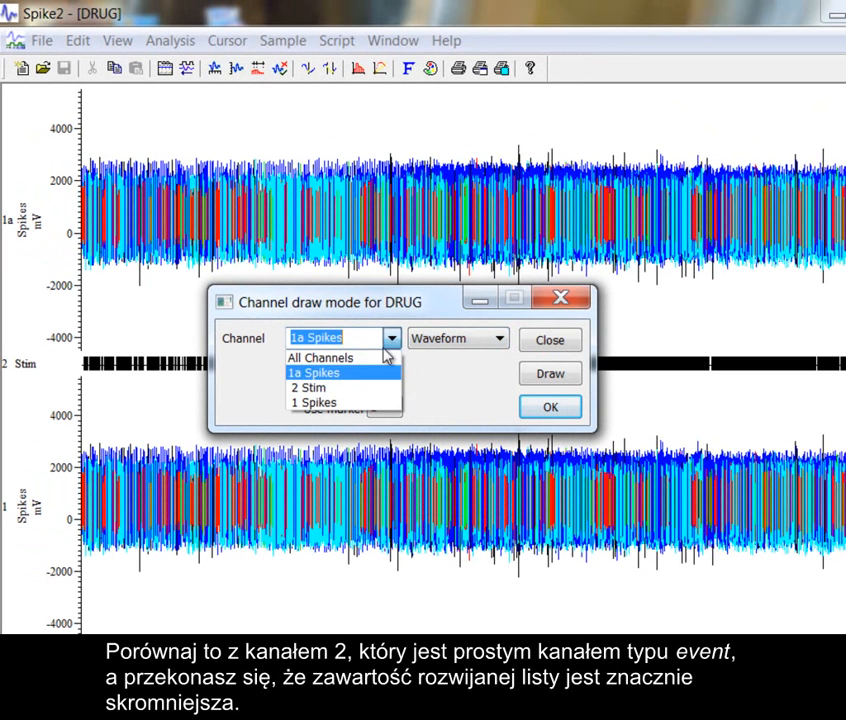
click(353, 388)
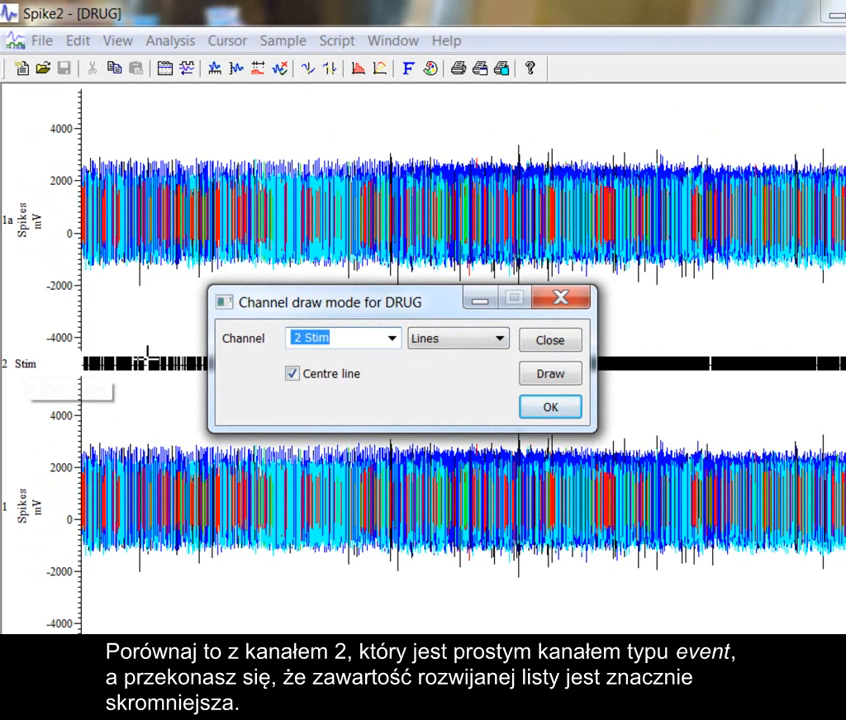
click(440, 342)
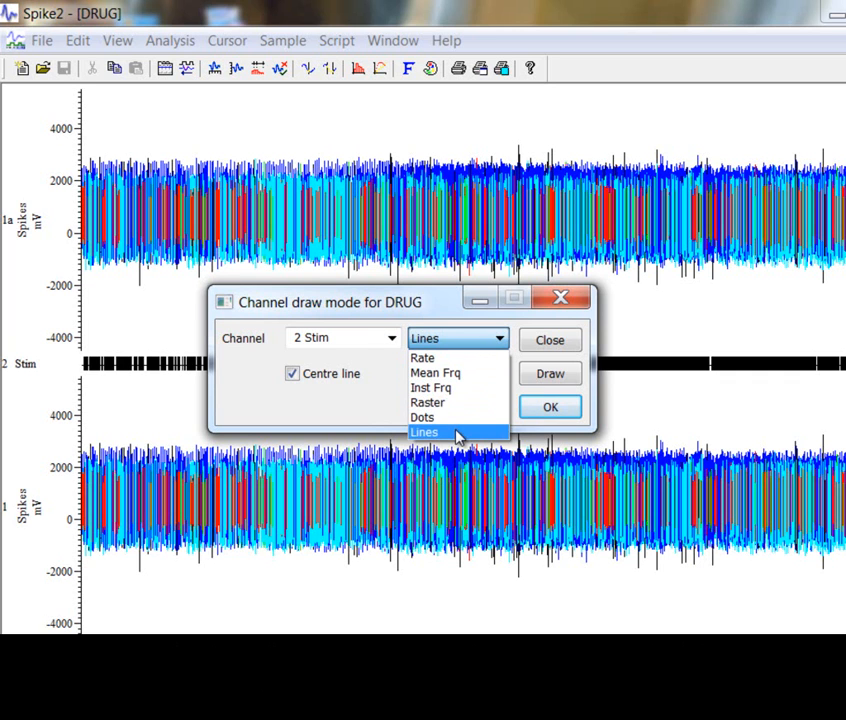
Draw channel 1a Spikes in Rate mode with a time of 1 second.
click(391, 340)
click(392, 340)
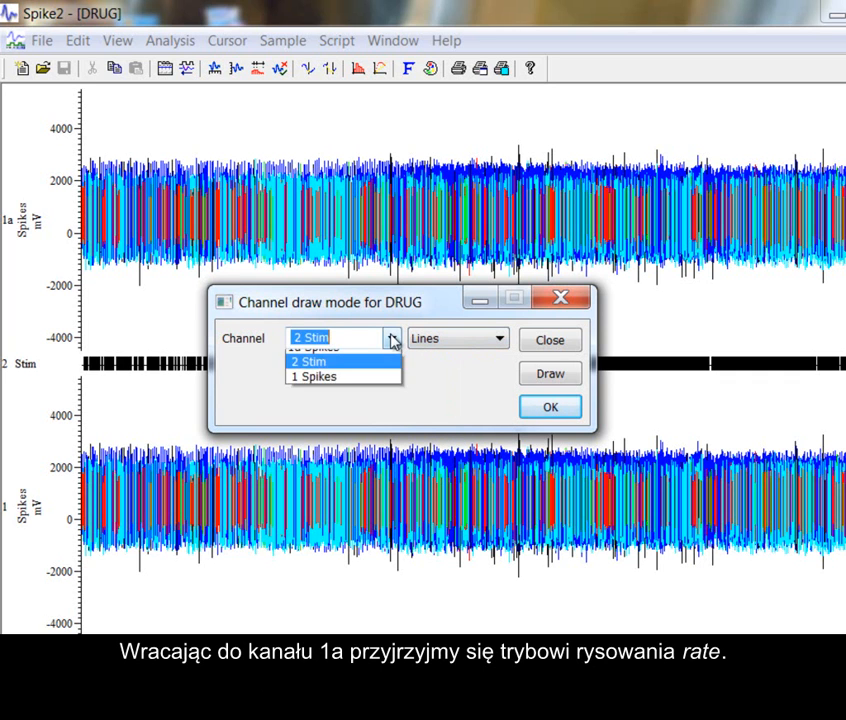
click(363, 373)
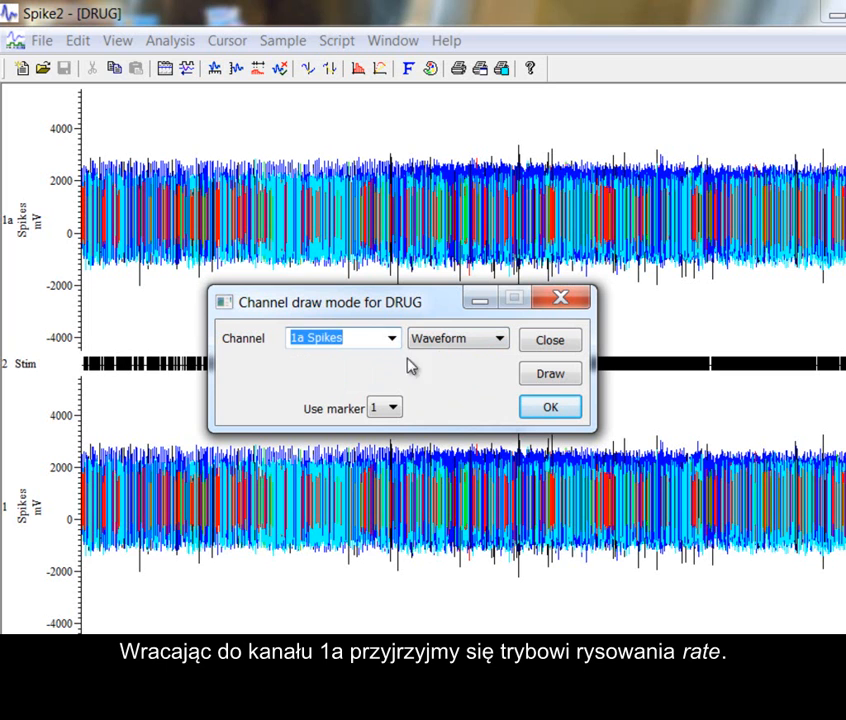
click(489, 341)
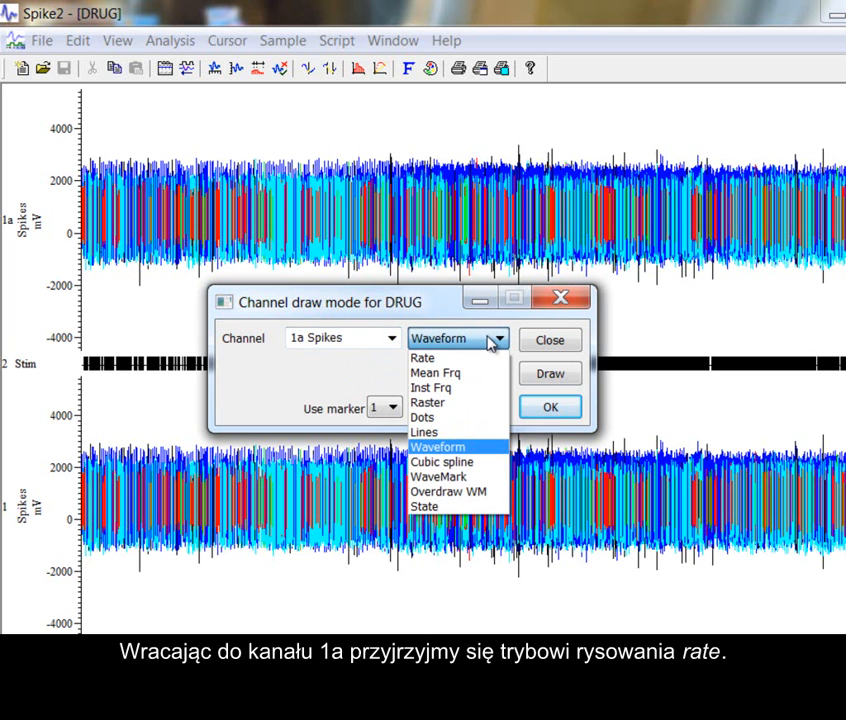
click(468, 360)
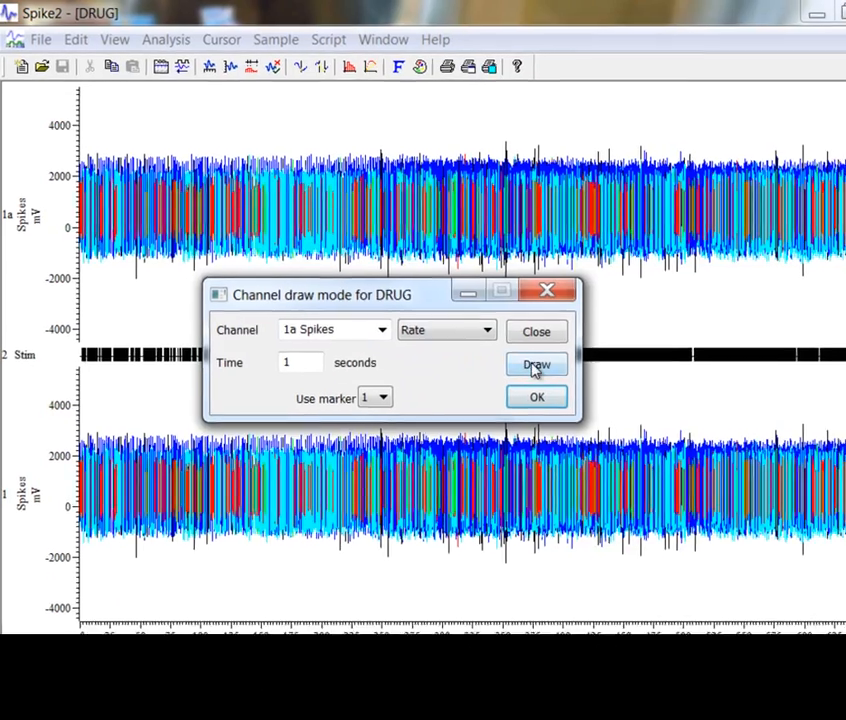
click(545, 375)
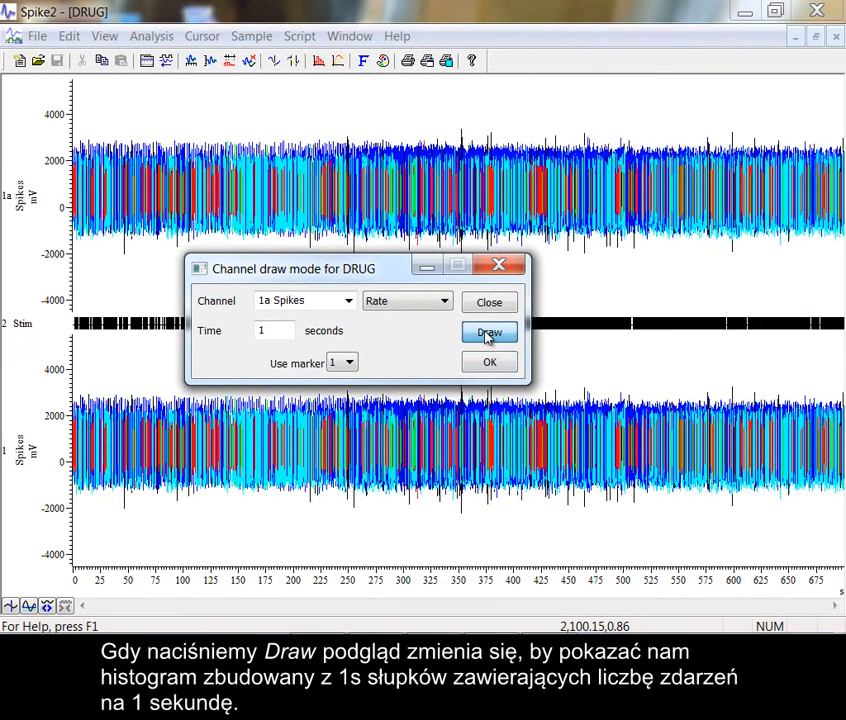
Set the Rate time to 5 seconds and redraw channel 1a.
drag(407, 265, 421, 345)
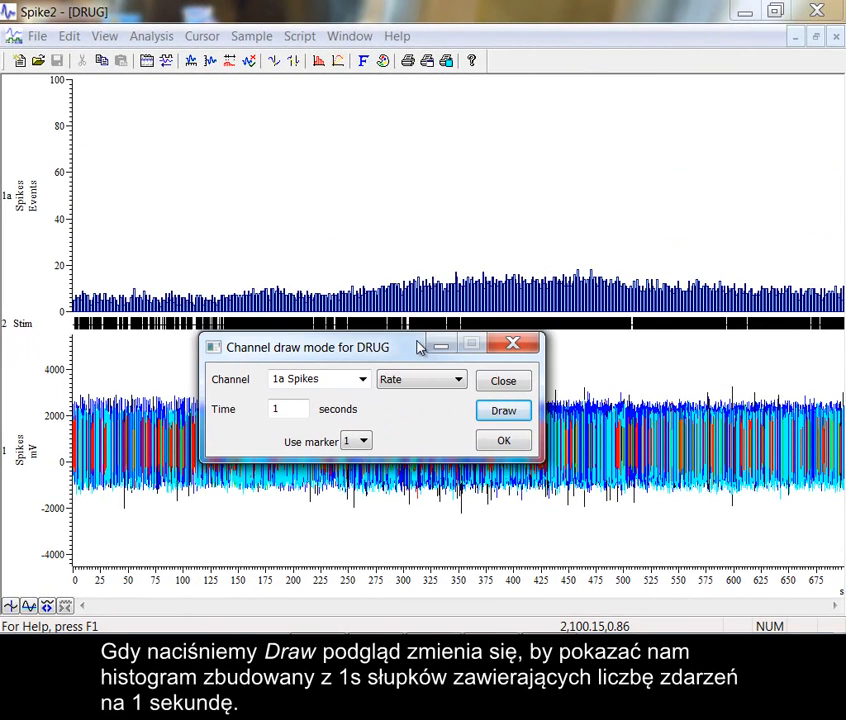
drag(298, 408, 260, 412)
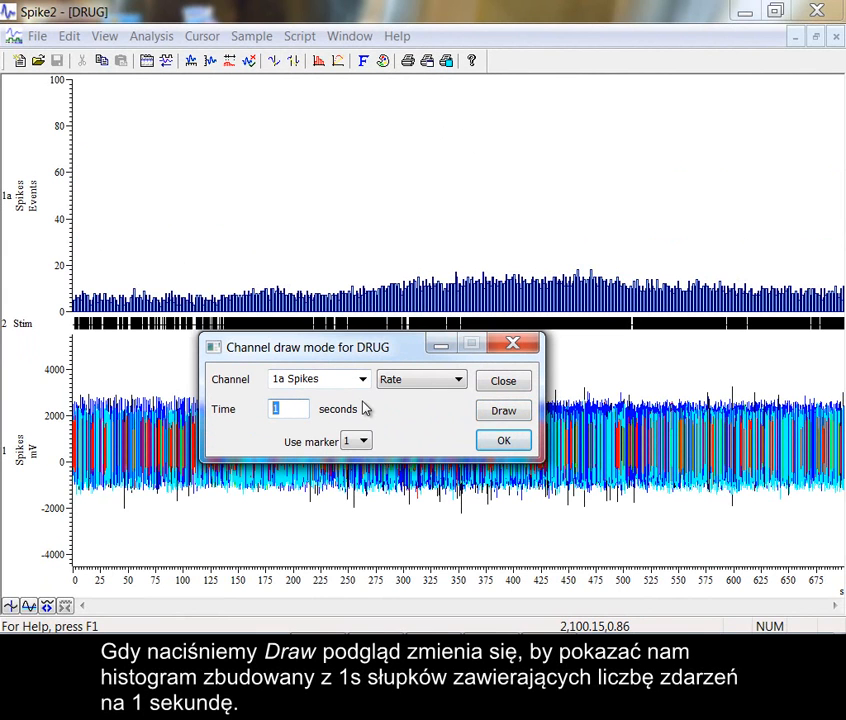
click(490, 412)
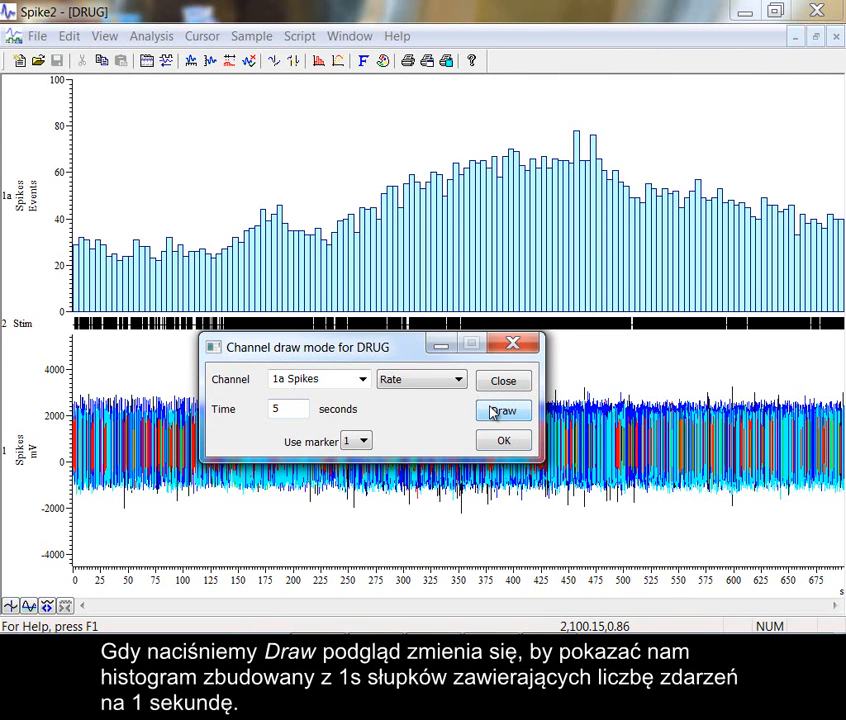
Draw channel 1a in Mean Frq mode over 5 seconds with Per minute enabled, and redraw it with Per minute disabled.
click(452, 380)
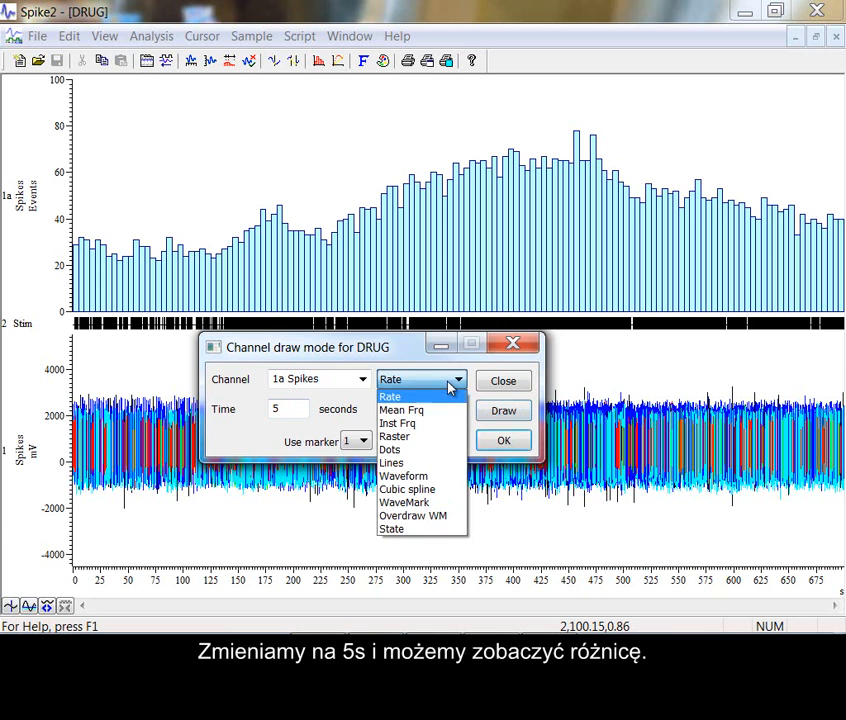
click(443, 410)
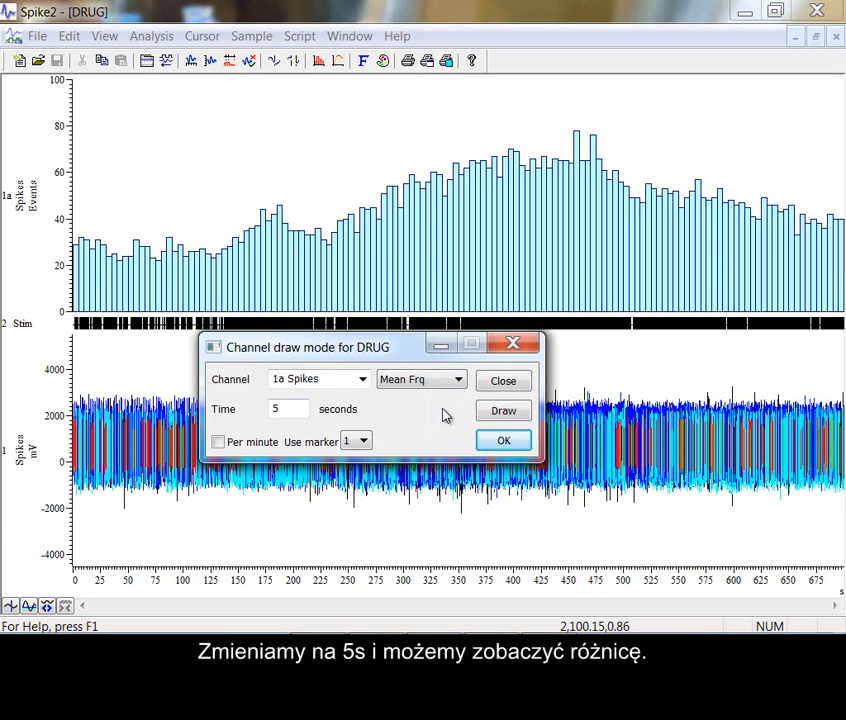
drag(309, 412, 268, 412)
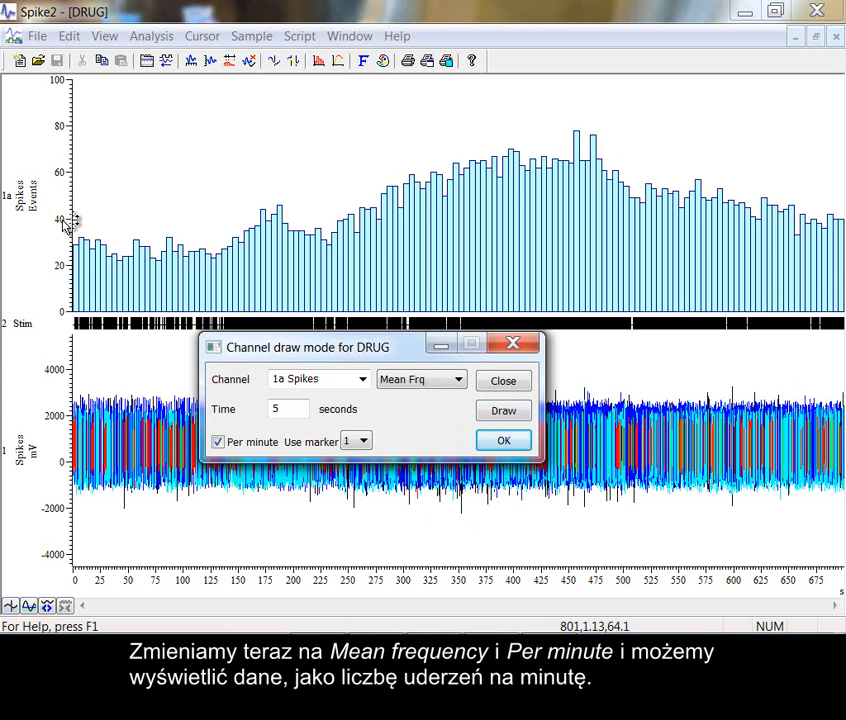
click(499, 412)
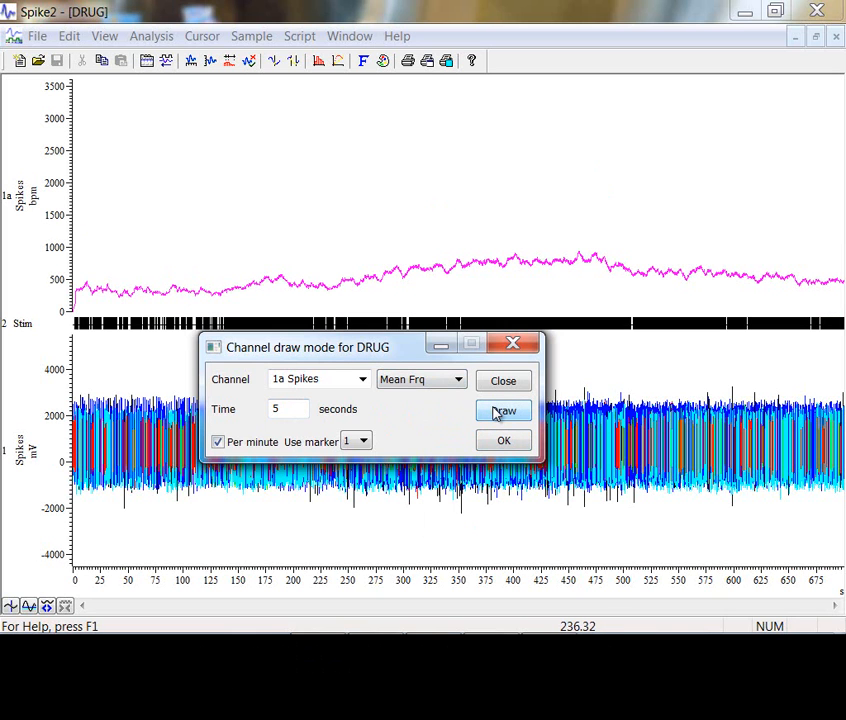
click(249, 442)
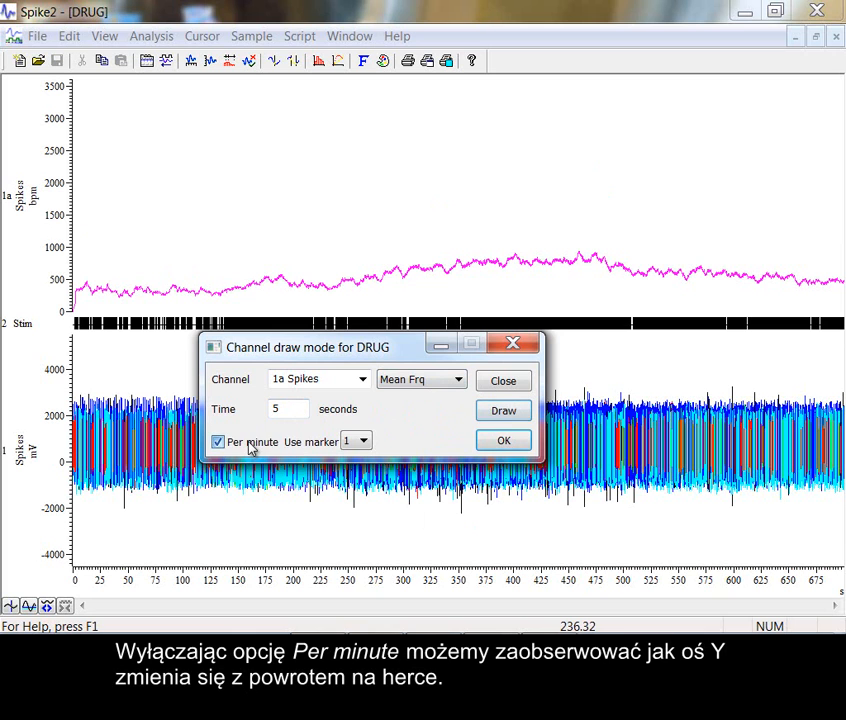
click(495, 412)
Draw channel 1a in Inst Frq mode as Dots of size 4 and optimise its Y range.
click(459, 380)
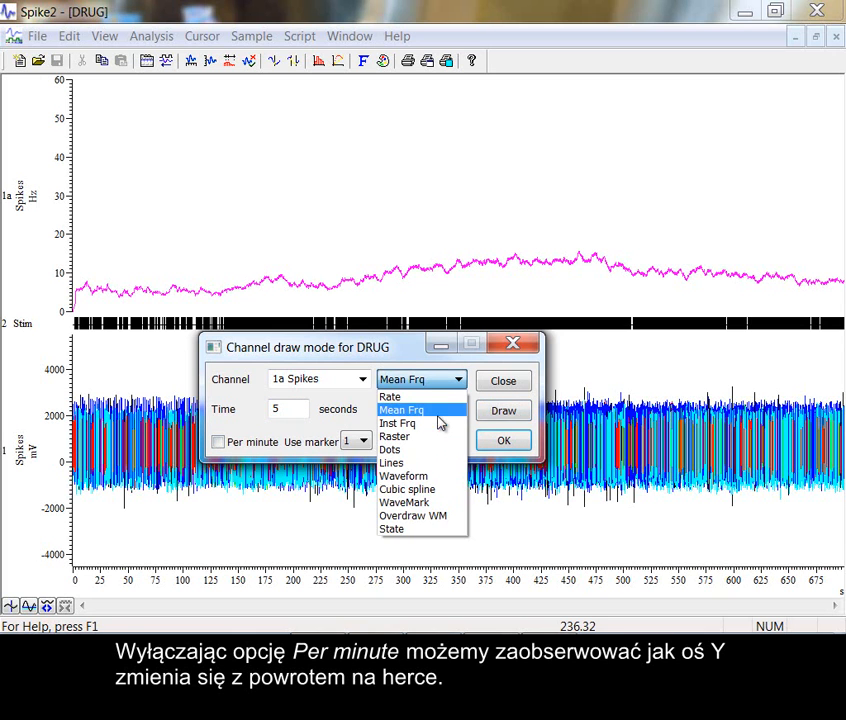
click(441, 423)
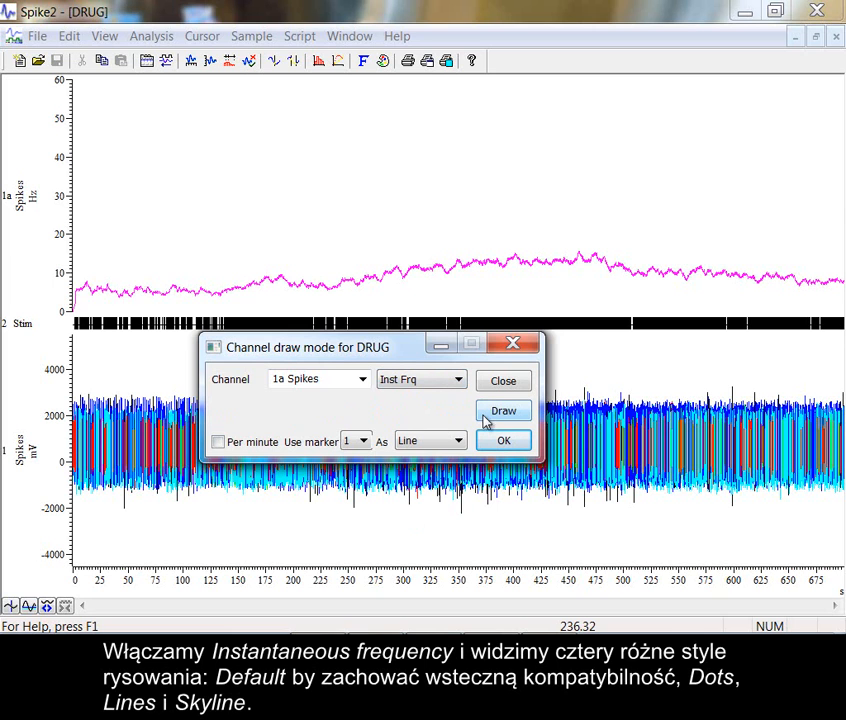
click(459, 443)
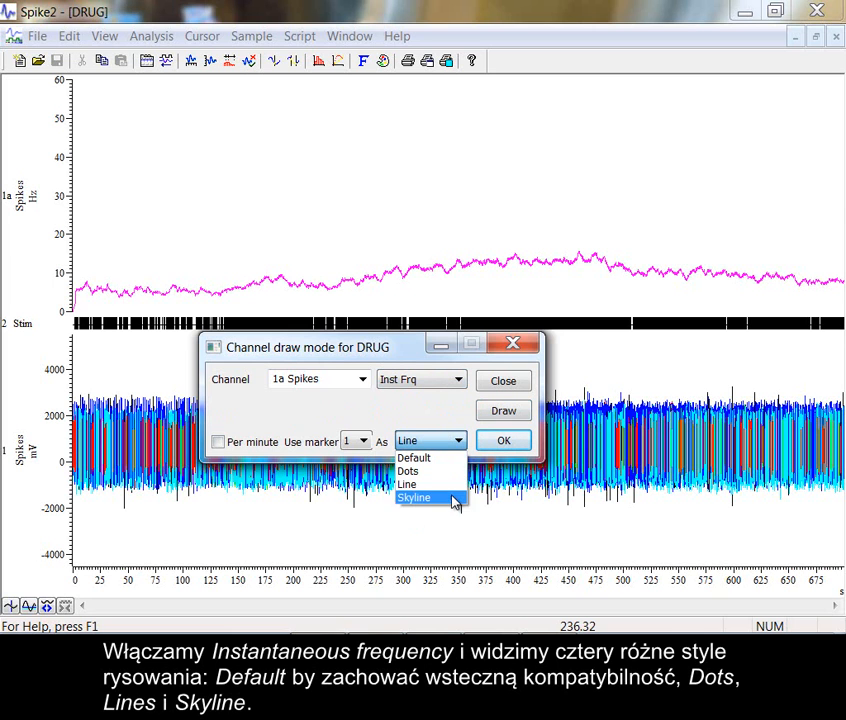
click(441, 471)
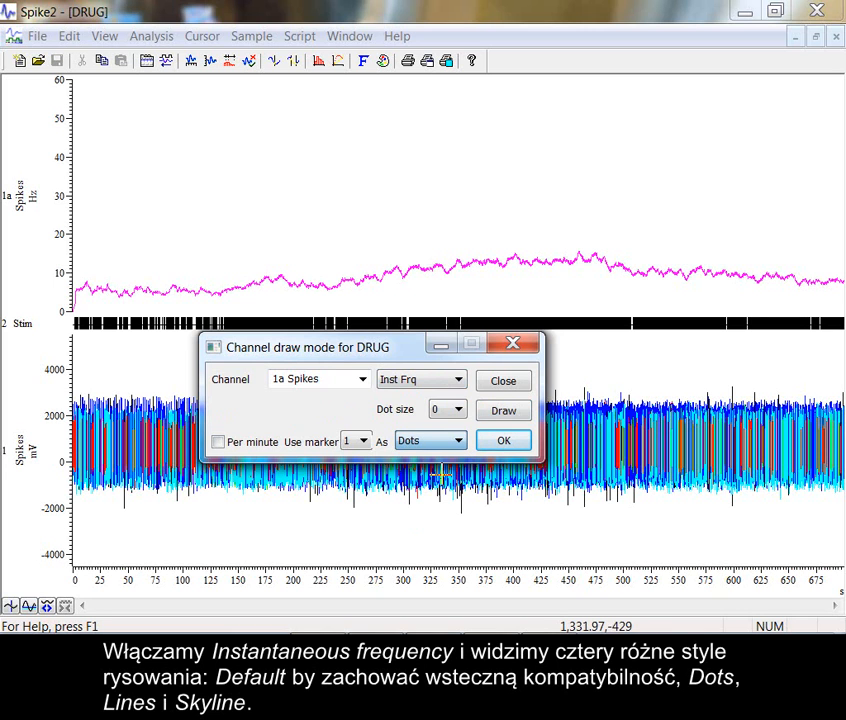
click(459, 409)
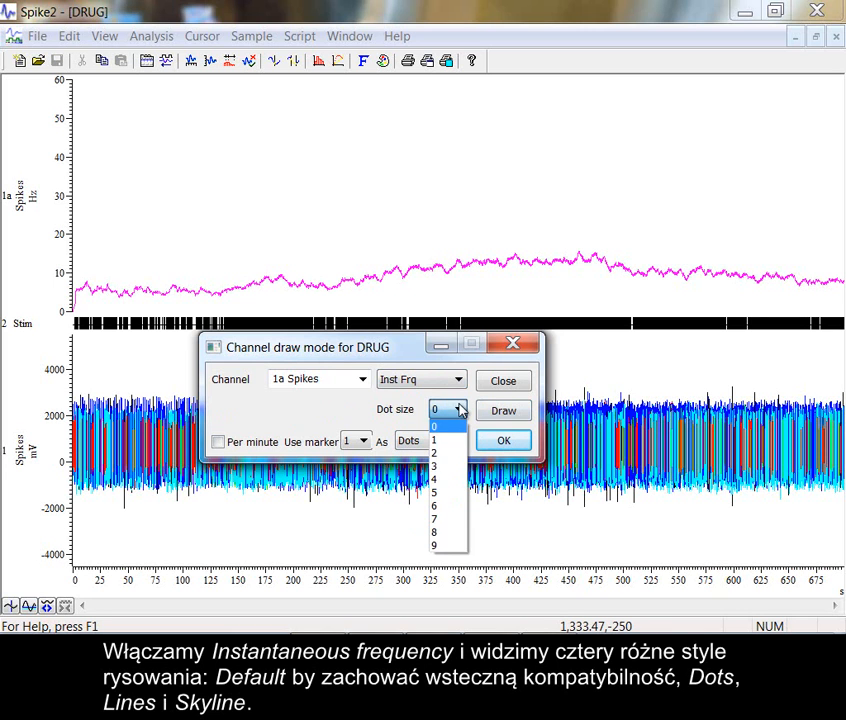
click(453, 477)
click(502, 411)
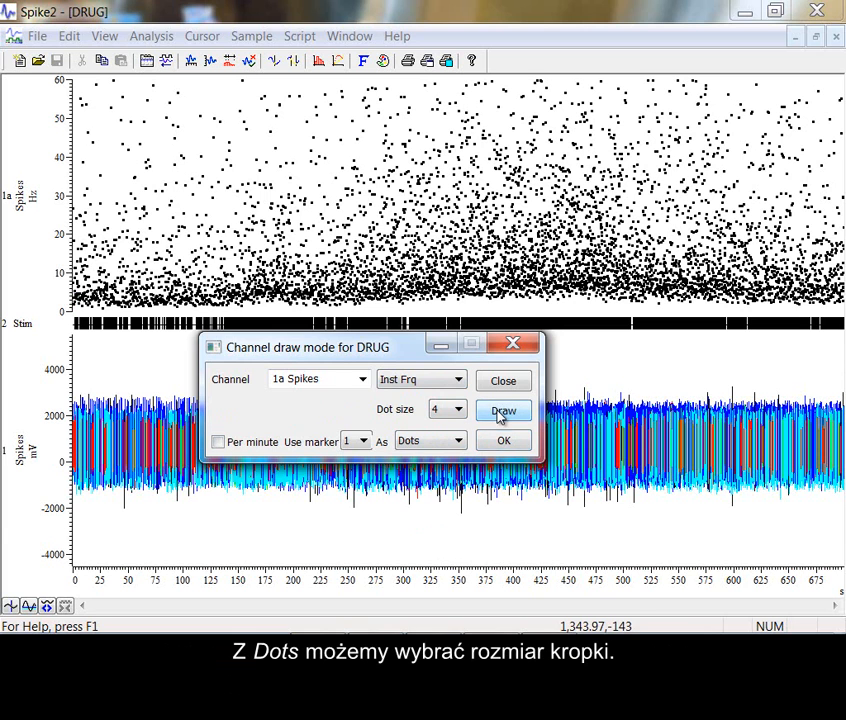
double_click(75, 145)
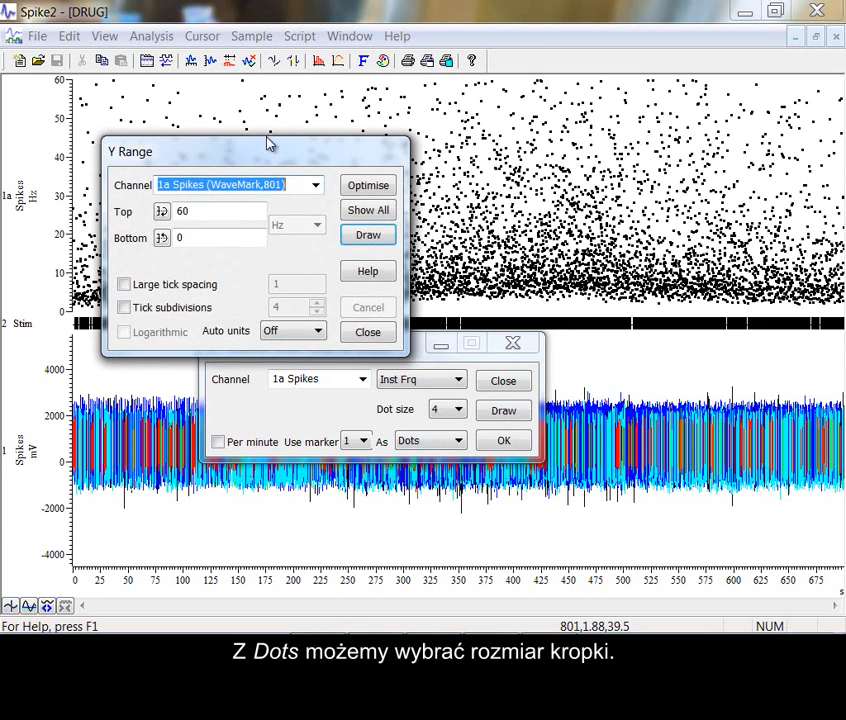
click(386, 187)
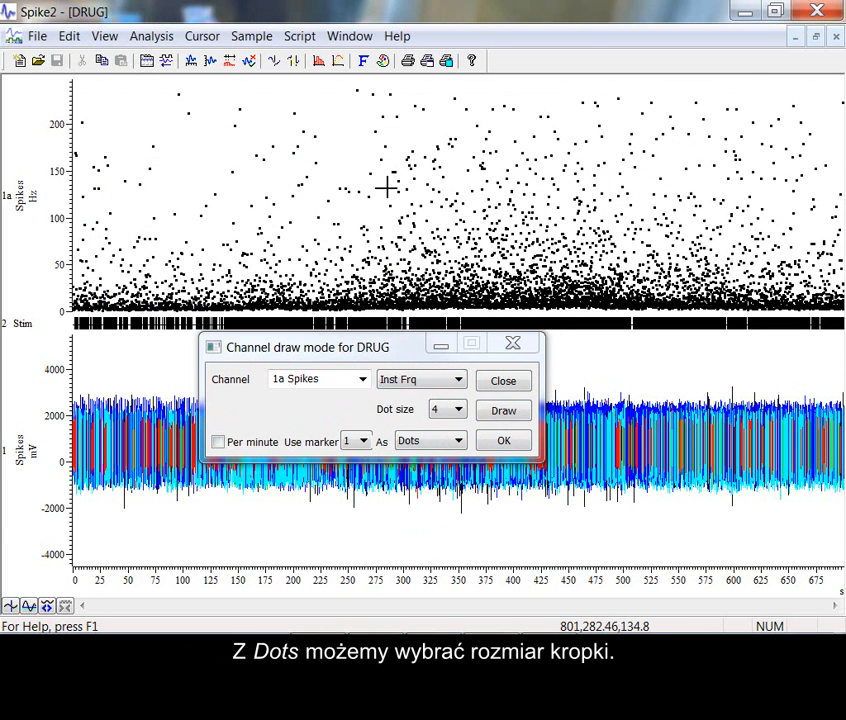
Redraw the instantaneous frequency of channel 1a in the Line style.
click(461, 445)
click(455, 484)
click(504, 412)
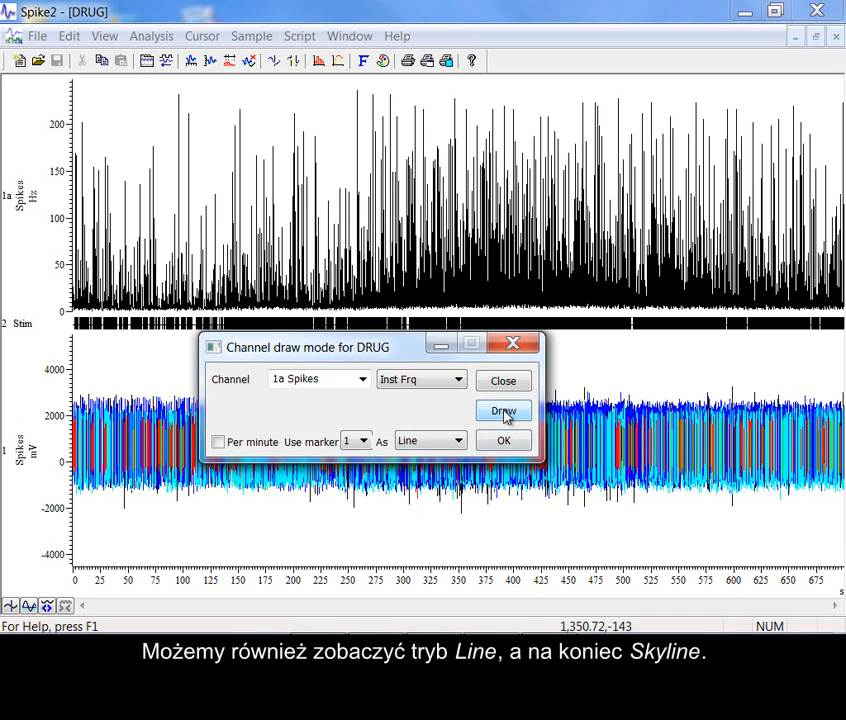
Redraw channel 1a's instantaneous frequency in the Skyline style and zoom in to about 264 to 292 seconds.
click(458, 441)
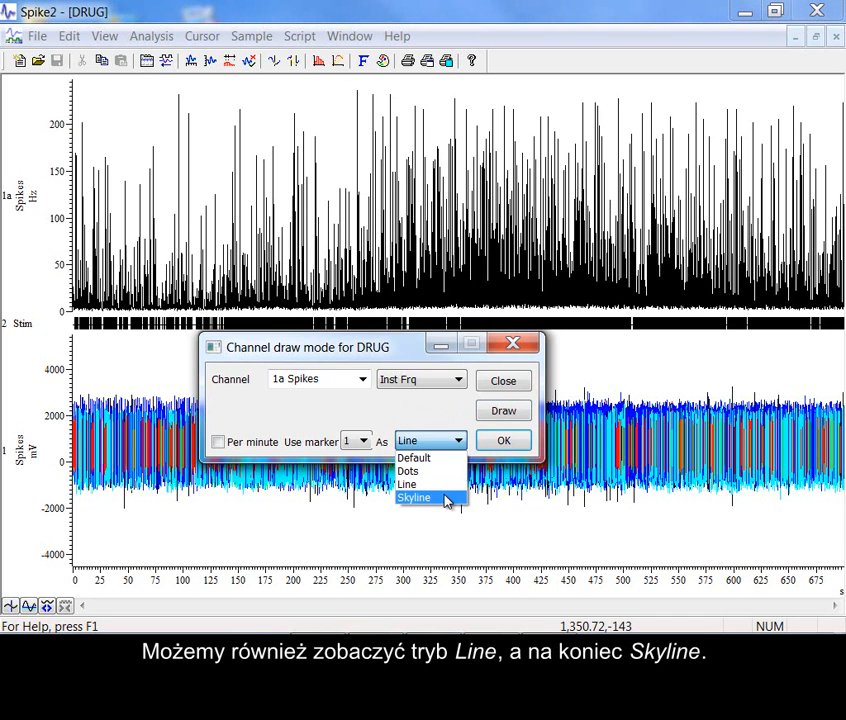
click(449, 498)
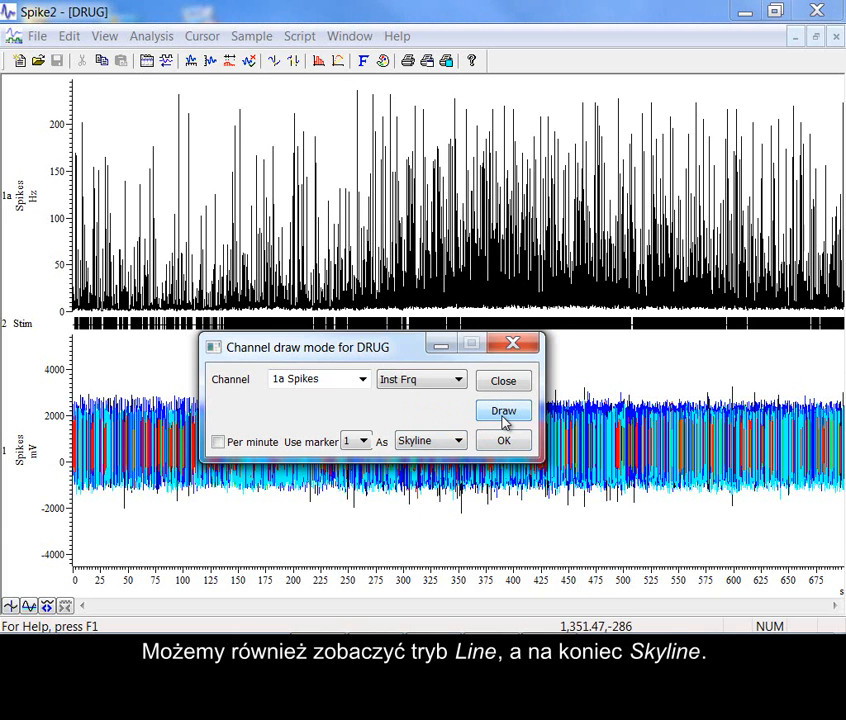
drag(362, 275, 393, 272)
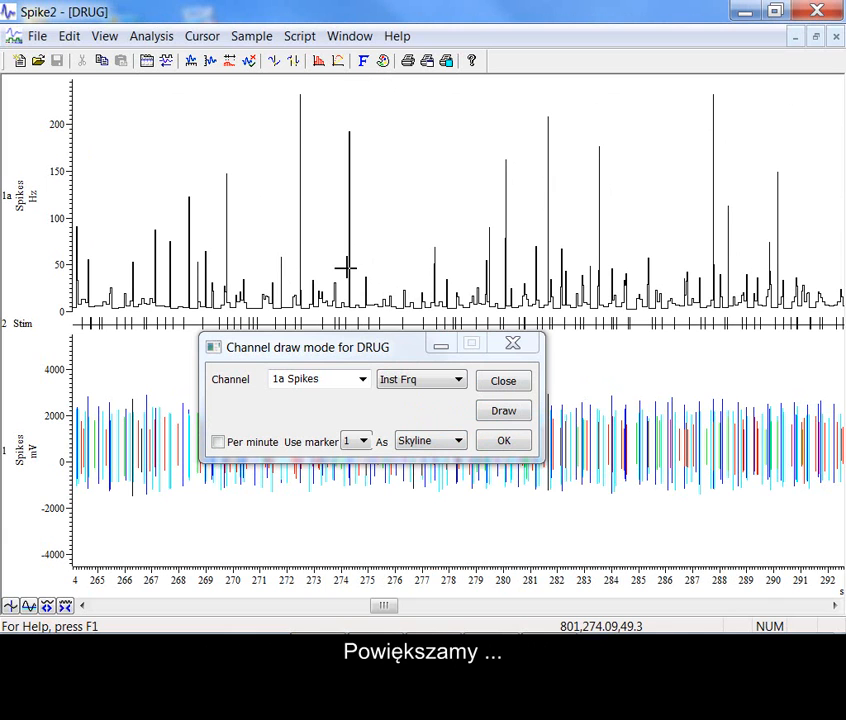
Switch the zoomed-in Skyline plot of channel 1a back to the Line style.
click(458, 443)
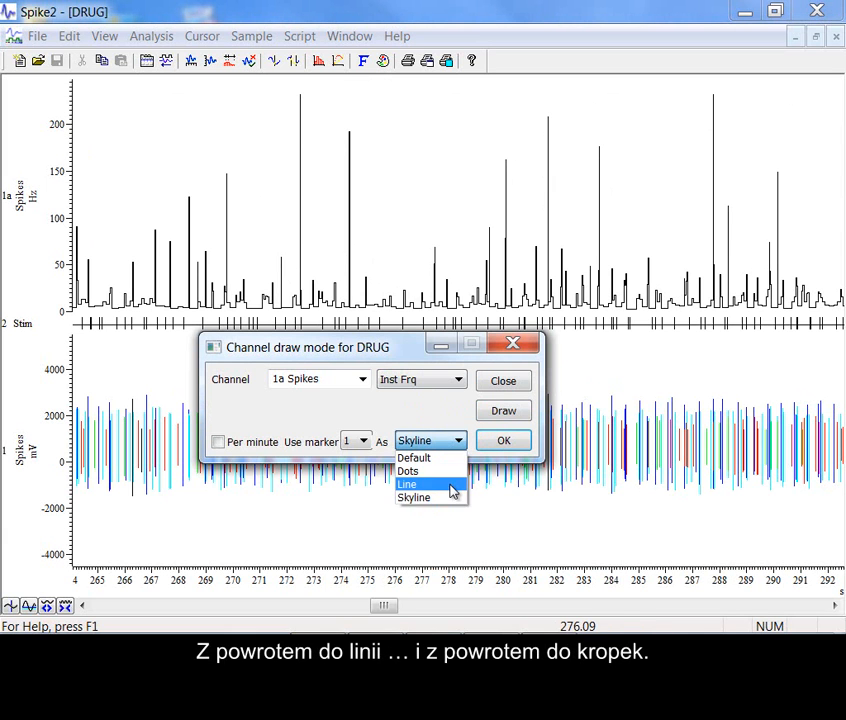
click(451, 484)
click(504, 414)
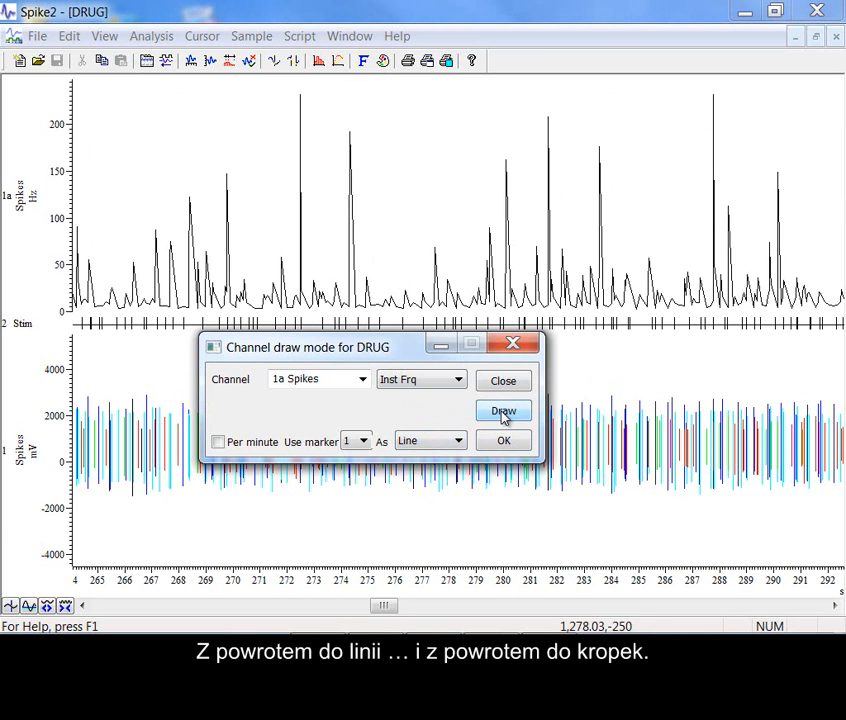
Apply the Dots style to channel 1a's instantaneous frequency and show the full X axis range.
click(458, 443)
click(436, 470)
click(492, 414)
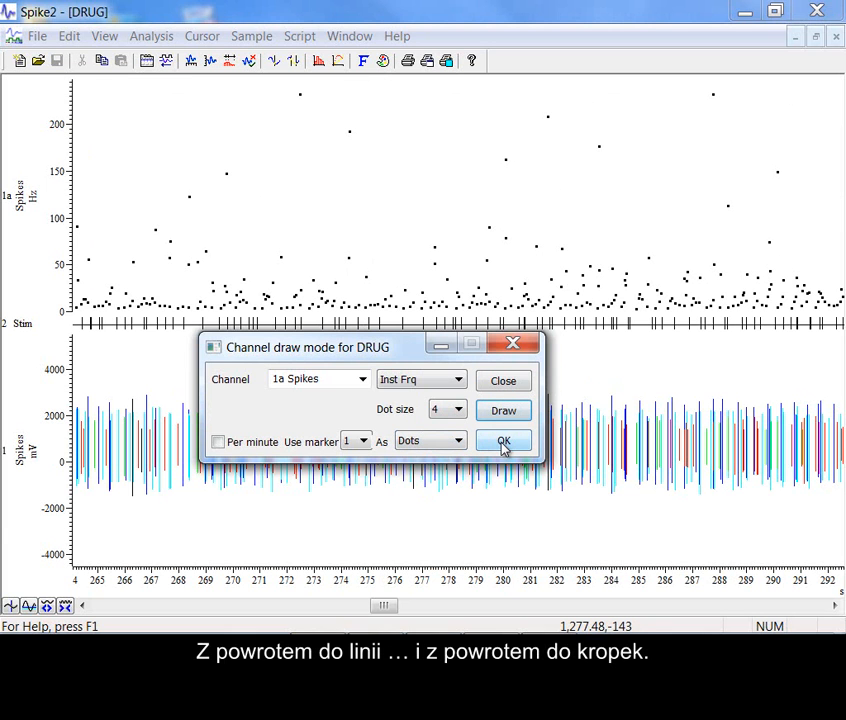
click(504, 442)
double_click(485, 587)
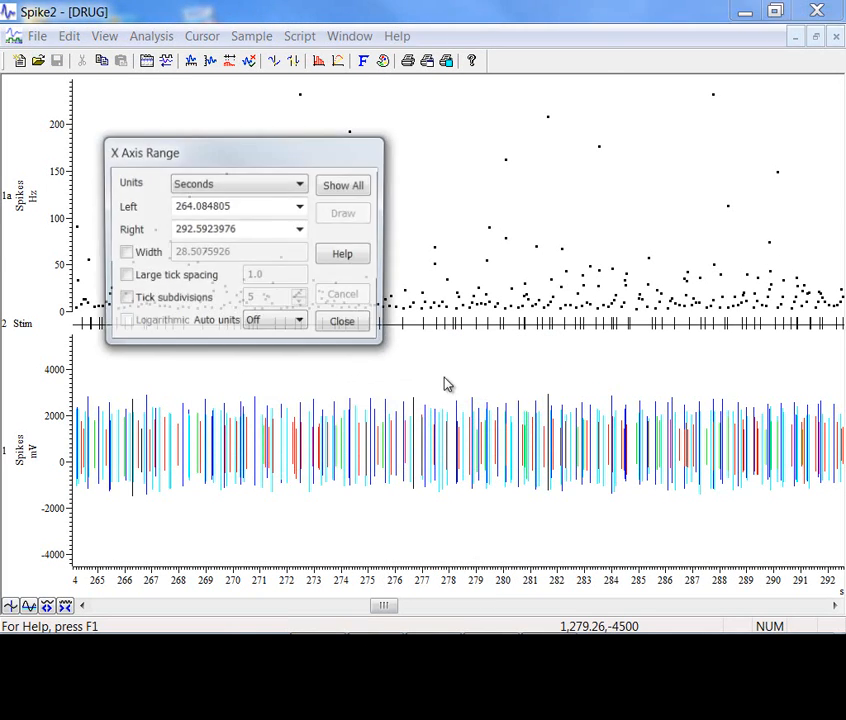
click(356, 190)
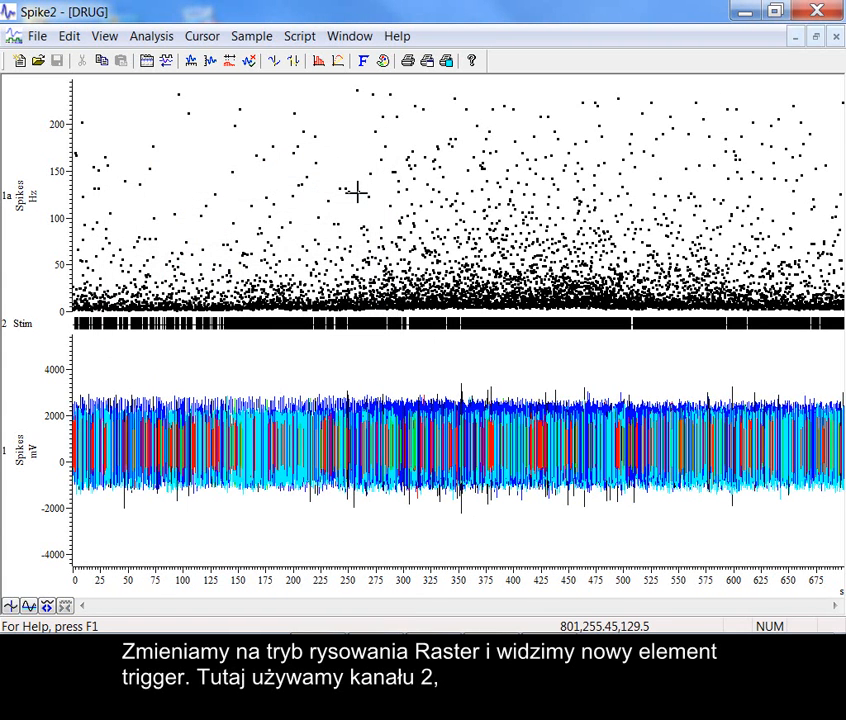
Redraw channel 1a in Raster mode with channel 2 Stim as the trigger and a dot size of 4.
right_click(357, 192)
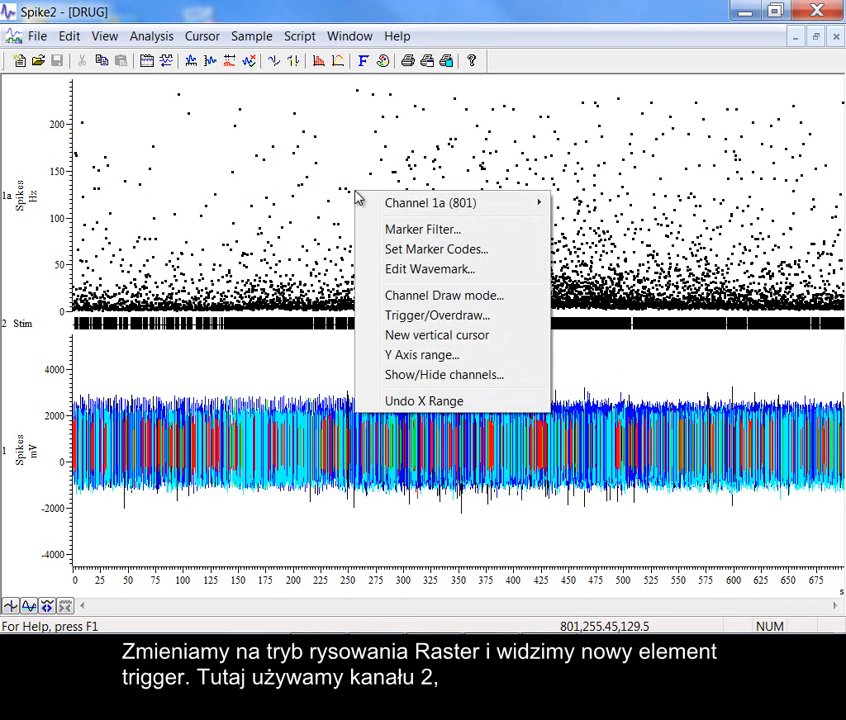
click(404, 296)
click(433, 381)
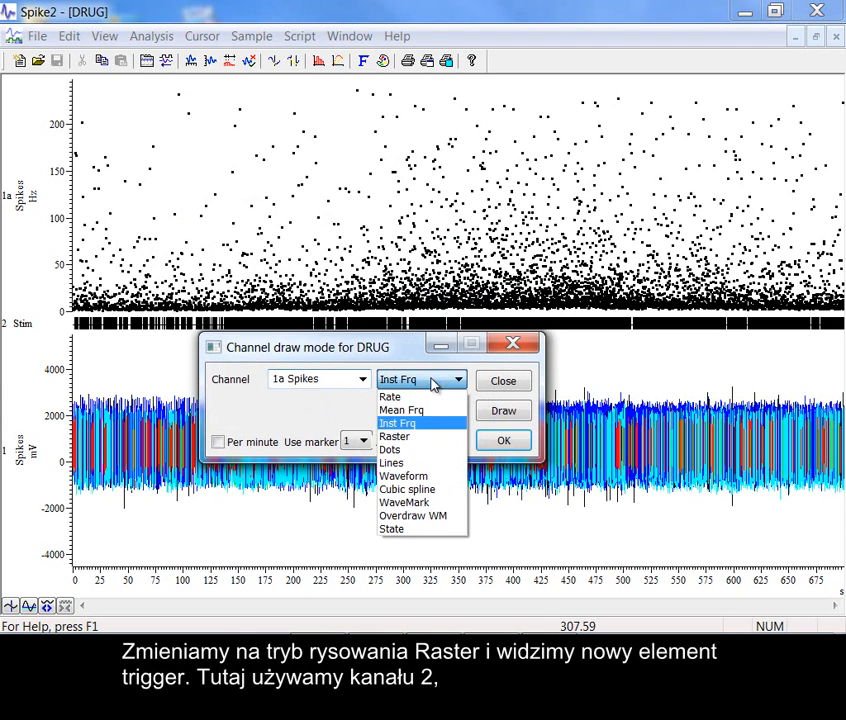
click(396, 436)
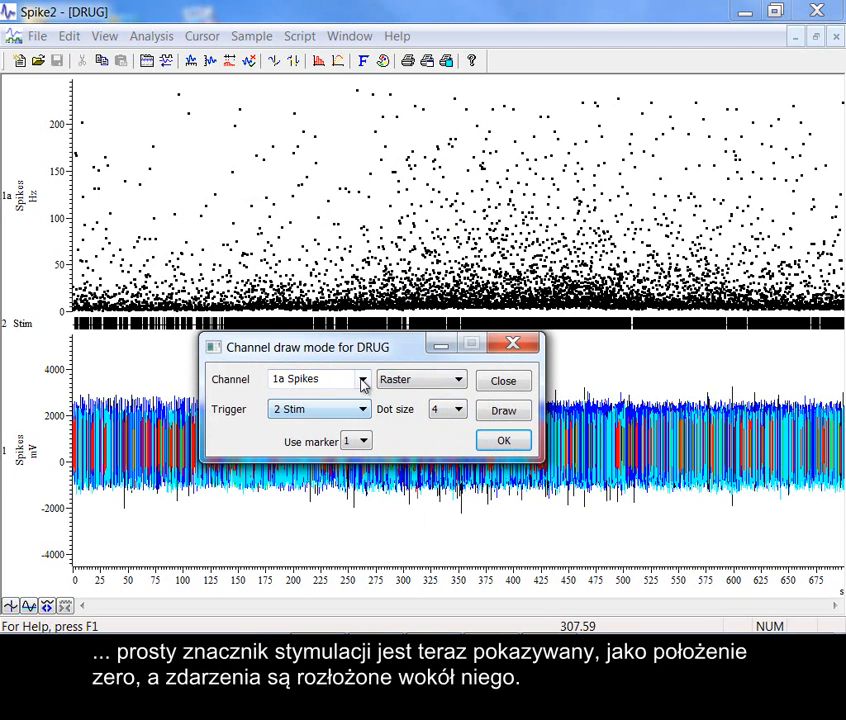
click(508, 413)
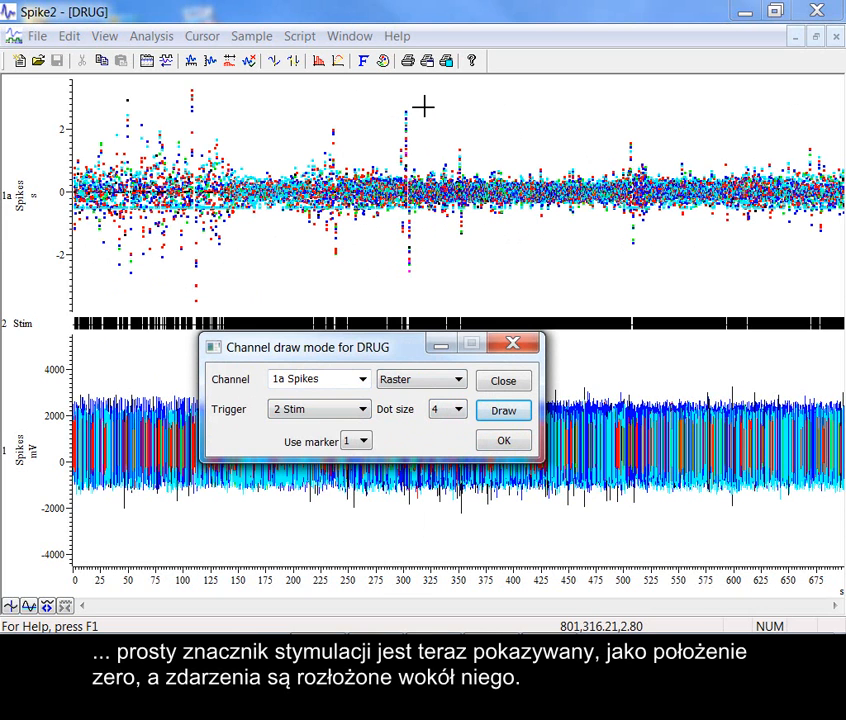
Redraw channel 1a in Dots mode and zoom in to about 352.3 to 353.5 seconds.
click(397, 381)
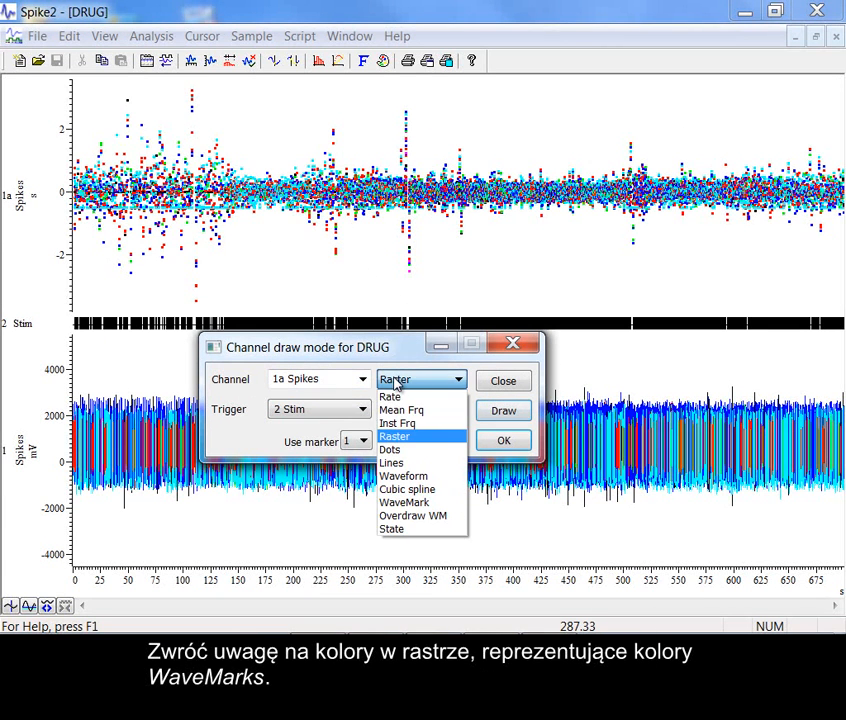
click(390, 452)
click(499, 412)
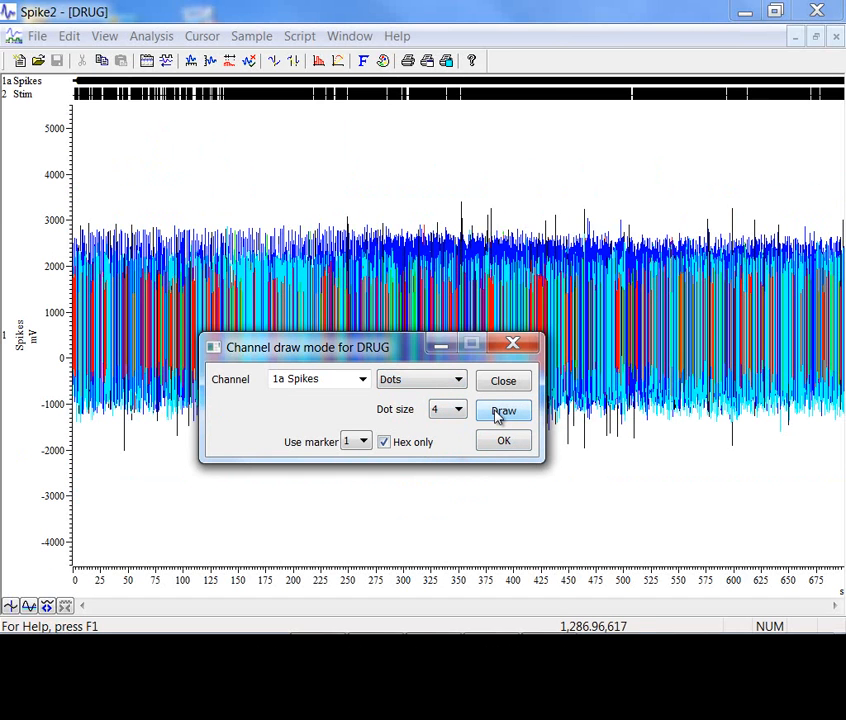
drag(451, 113, 489, 115)
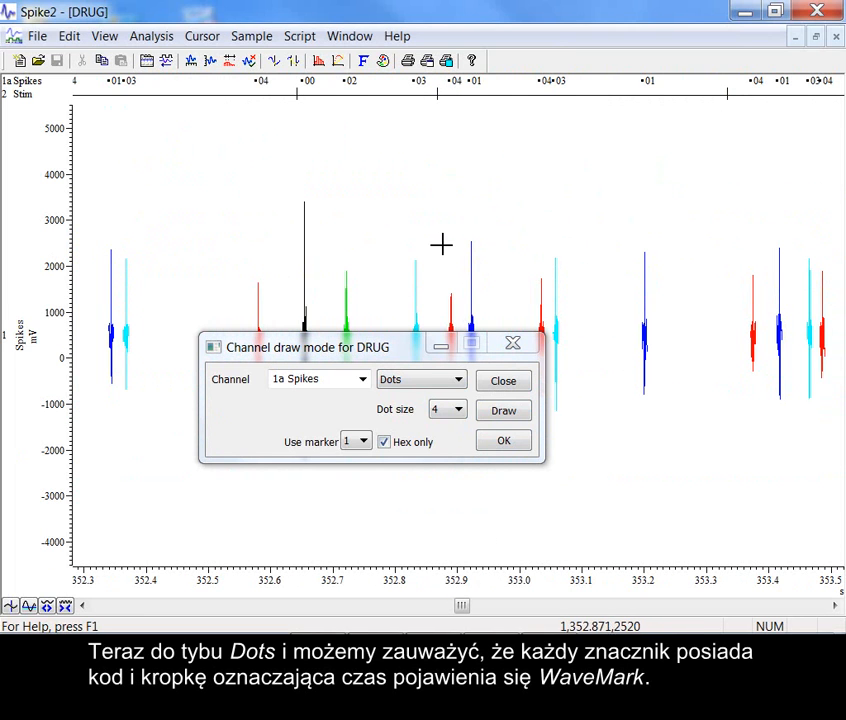
Redraw channel 1a in Lines mode.
click(437, 382)
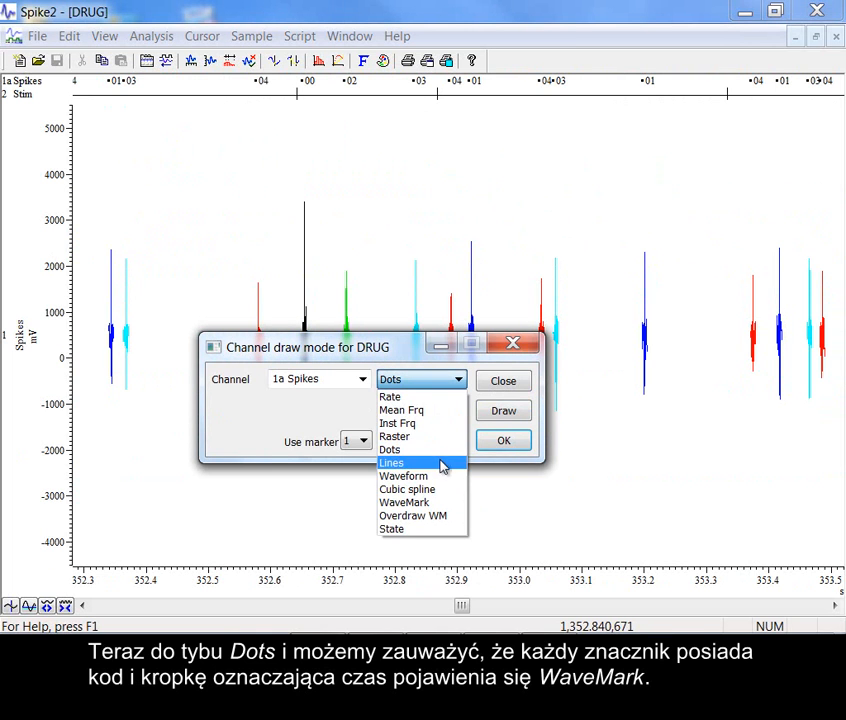
click(440, 462)
click(502, 412)
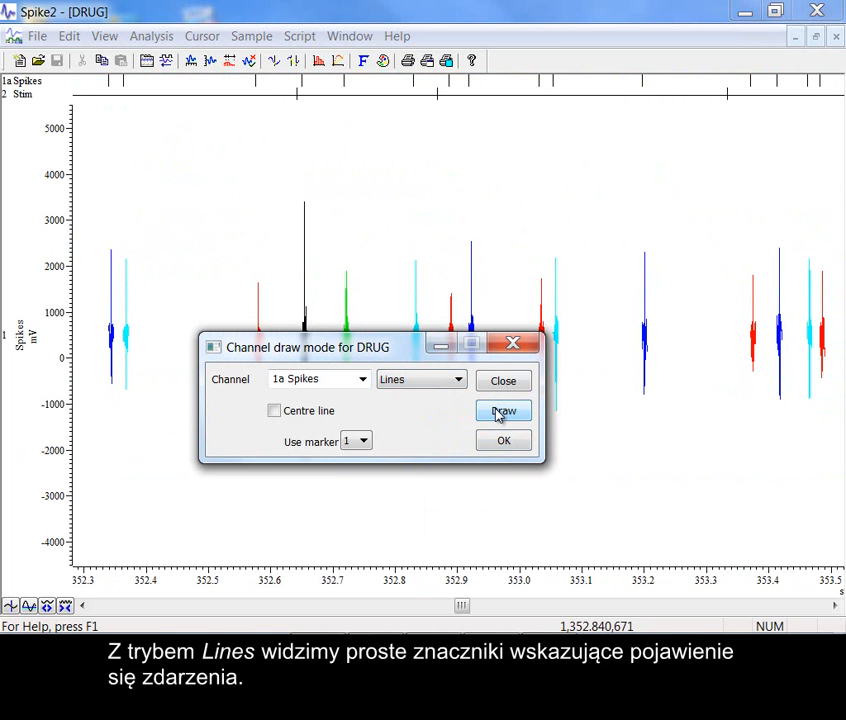
Redraw channel 1a in Waveform mode and zoom in on the single blue spike at about 352.918 to 352.926 seconds.
click(440, 389)
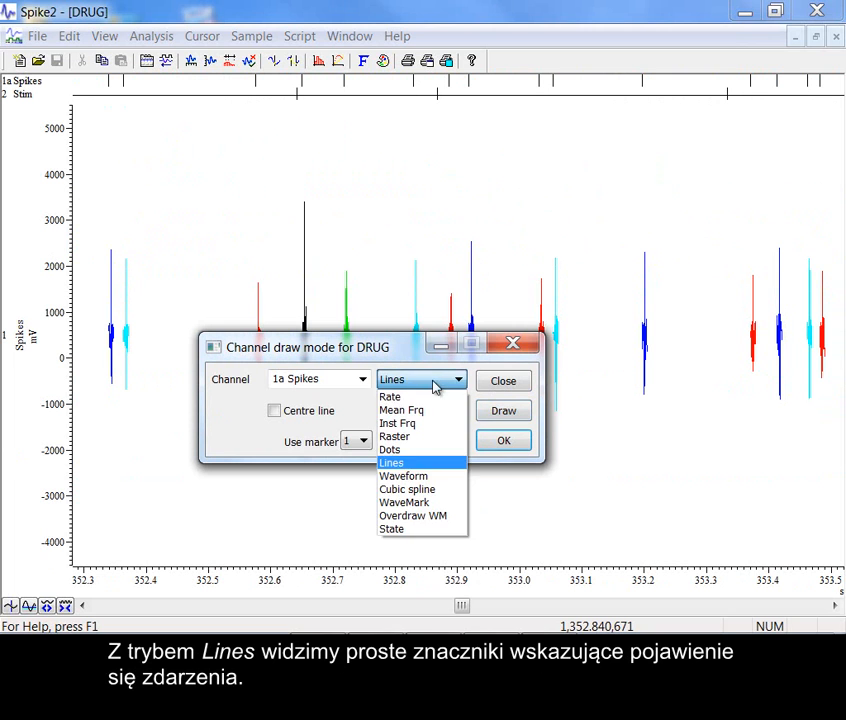
click(433, 477)
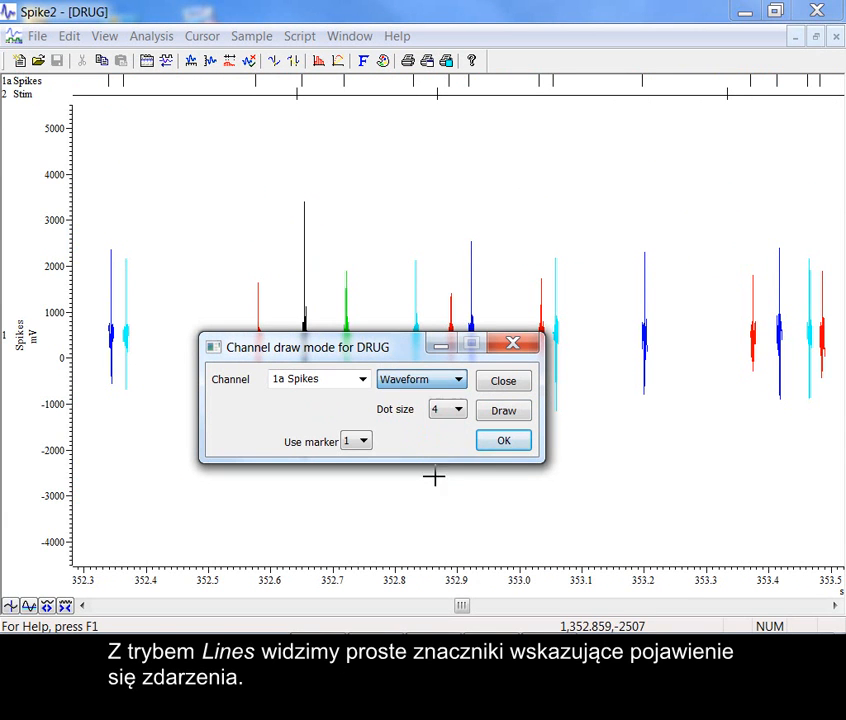
click(500, 412)
drag(443, 129, 499, 234)
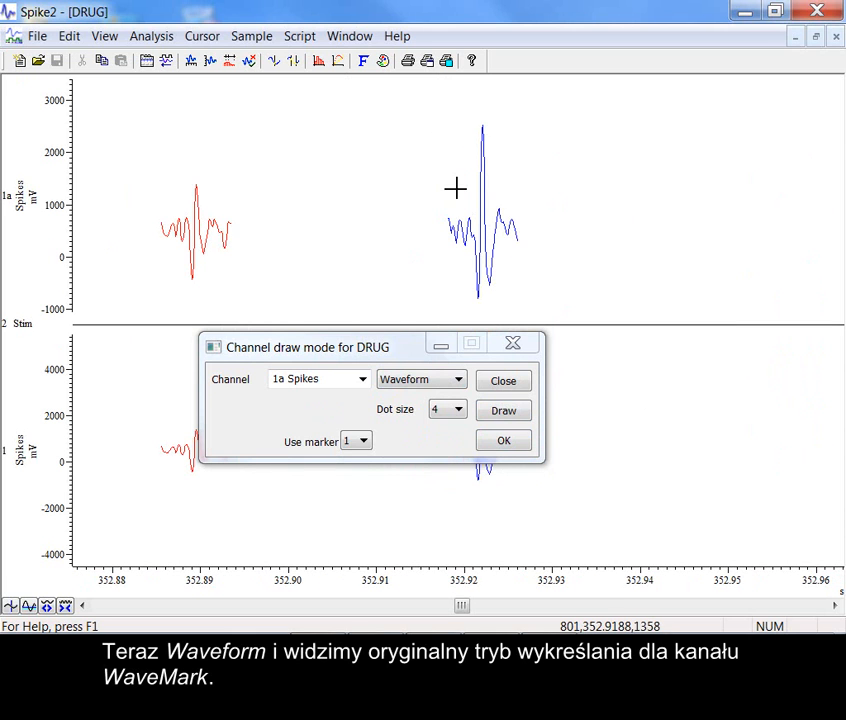
drag(445, 187, 522, 189)
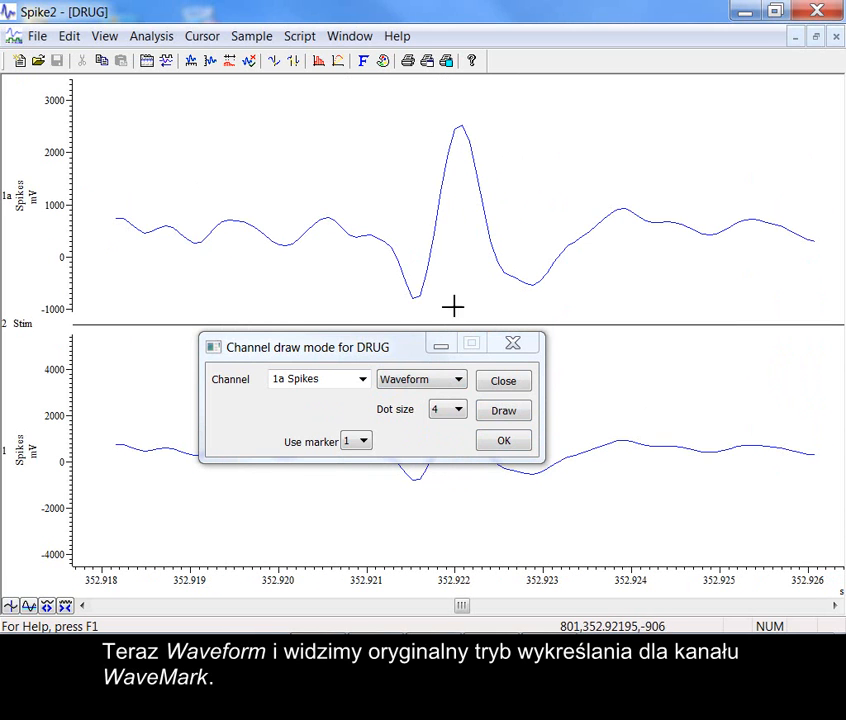
Move the draw mode dialog aside and rescale channel 1's Y axis to fit the displayed spike.
mouse_move(412, 347)
mouse_down()
mouse_move(340, 338)
mouse_move(241, 298)
mouse_move(248, 302)
mouse_up()
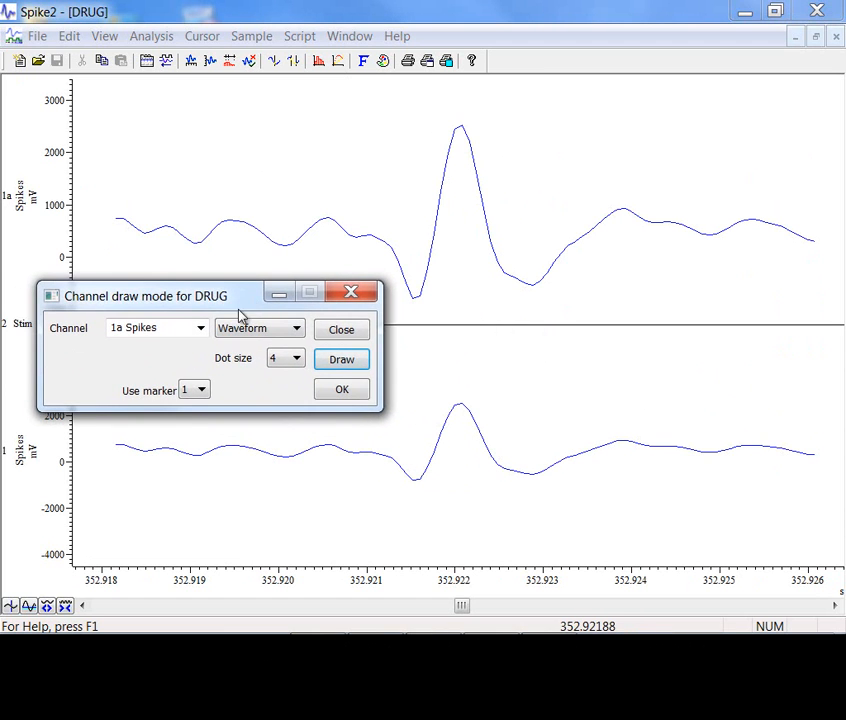
double_click(70, 470)
click(368, 188)
Redraw channel 1a in Cubic spline mode.
click(296, 328)
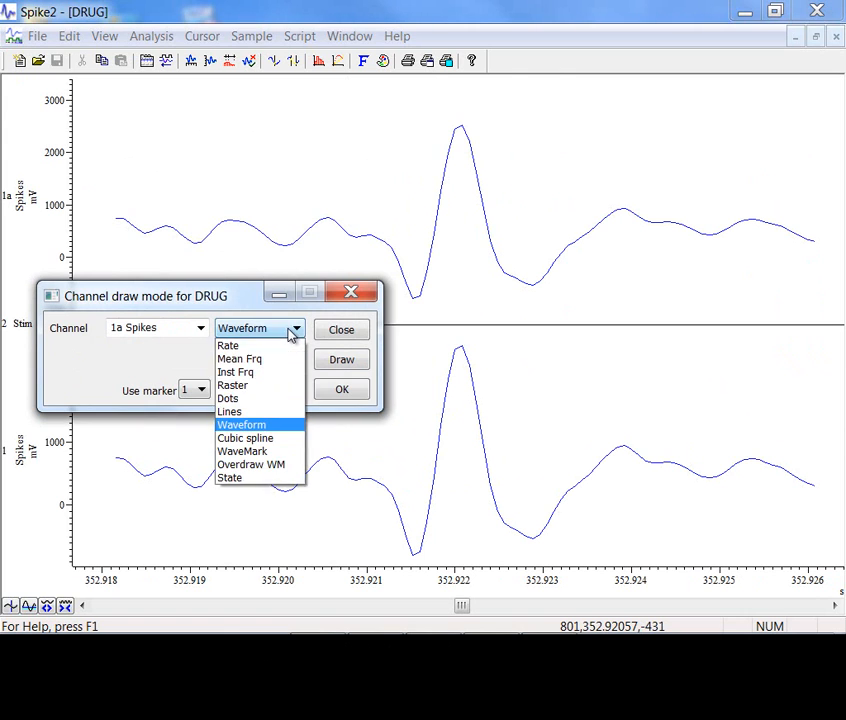
click(295, 440)
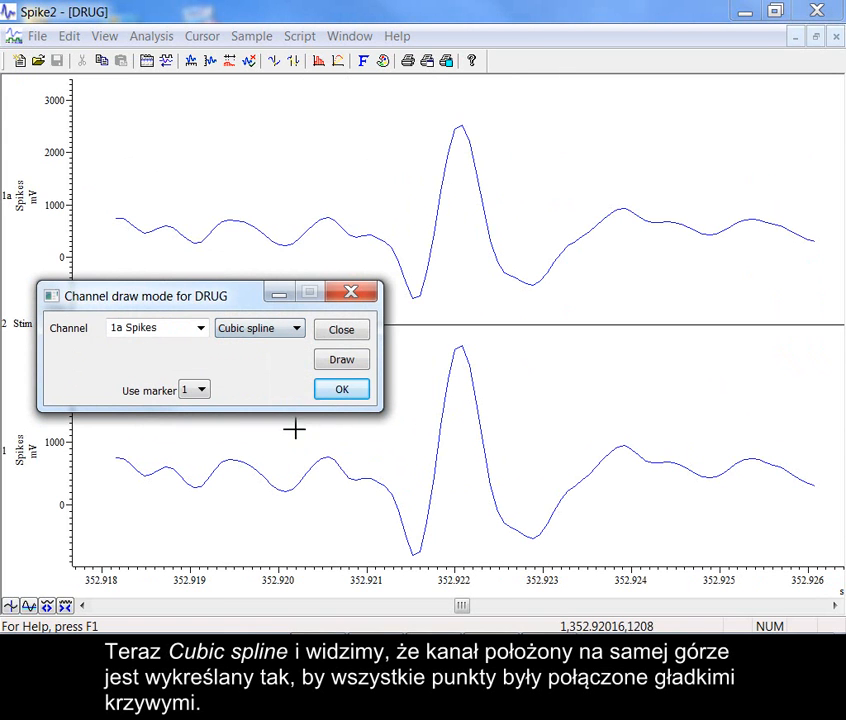
click(359, 364)
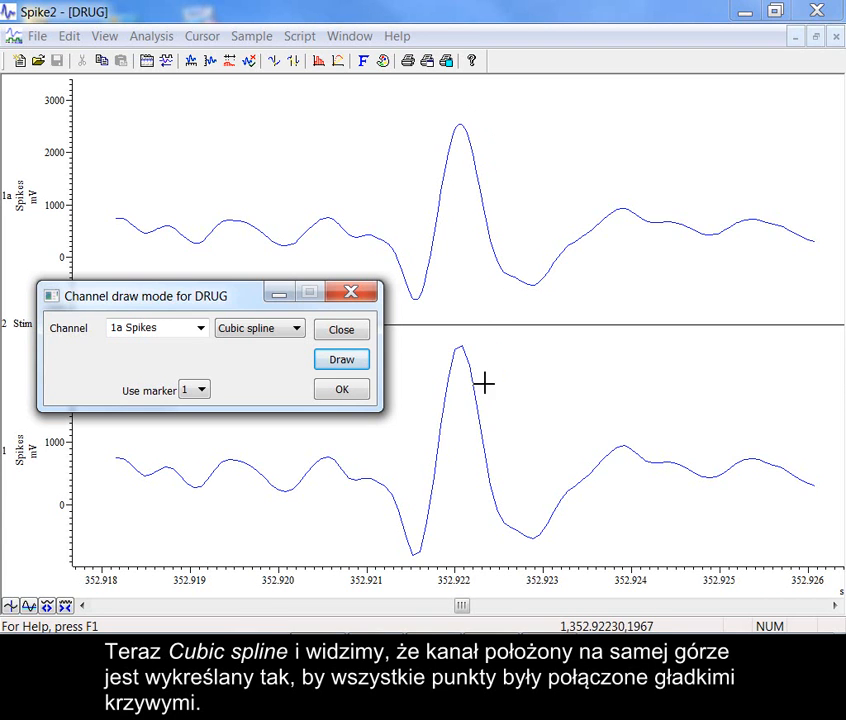
Redraw channel 1a in WaveMark mode with the Hex only option.
click(298, 329)
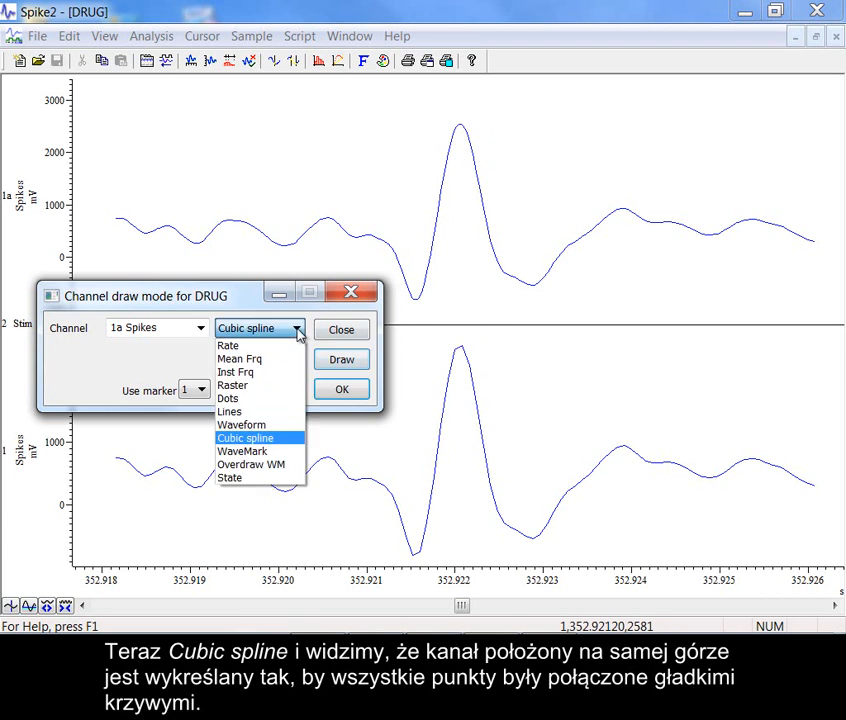
click(291, 458)
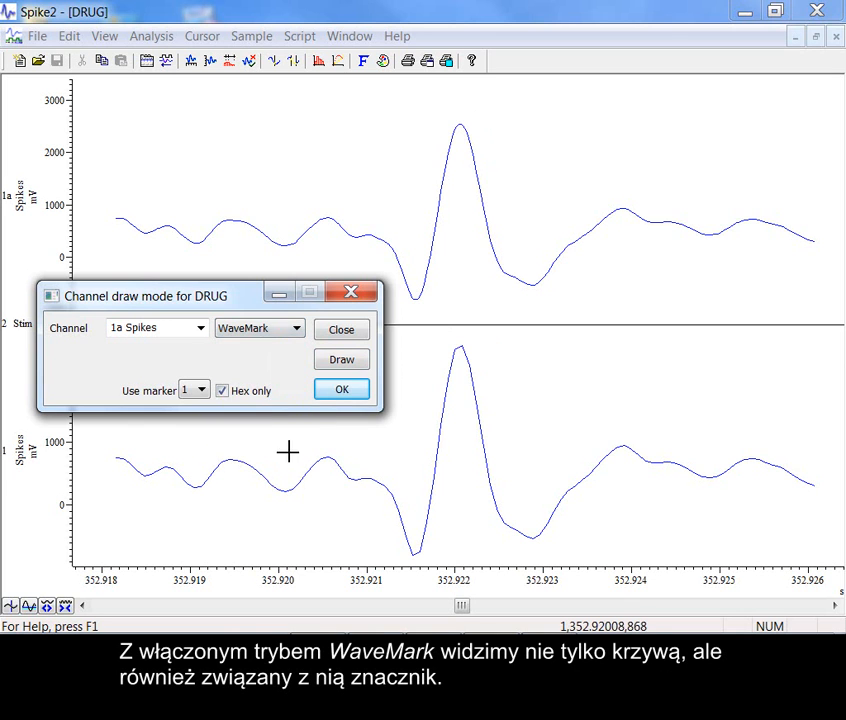
click(345, 360)
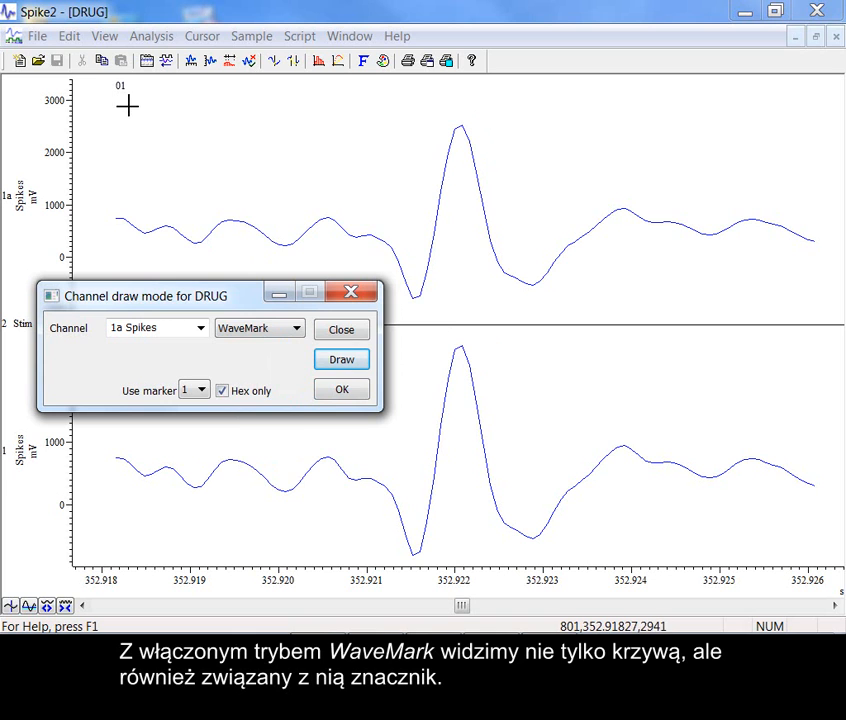
Redraw channel 1a in Overdraw WM mode and widen the X range to about 351.6 to 354.2 seconds.
click(268, 333)
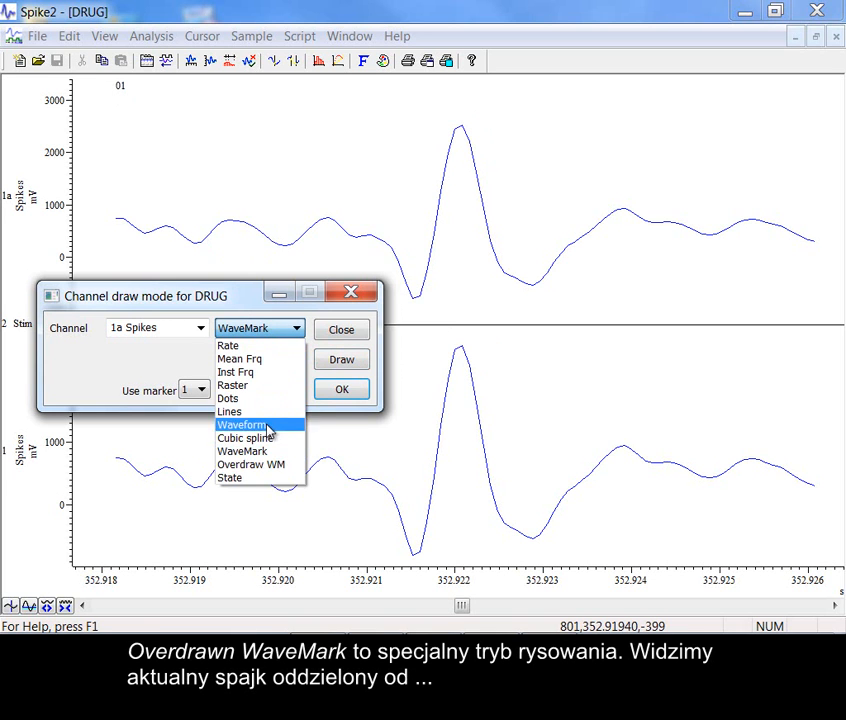
click(276, 464)
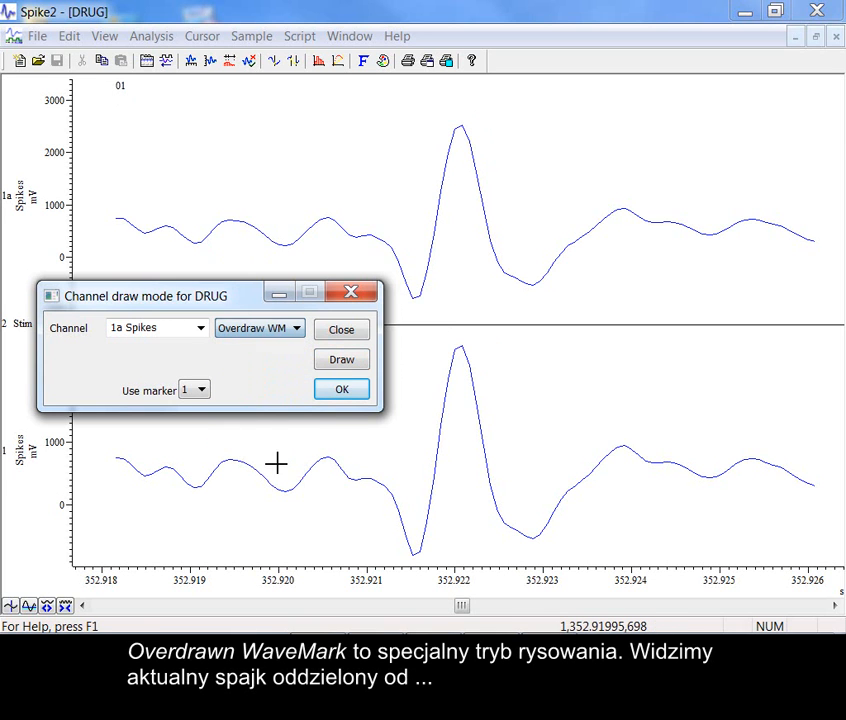
click(340, 360)
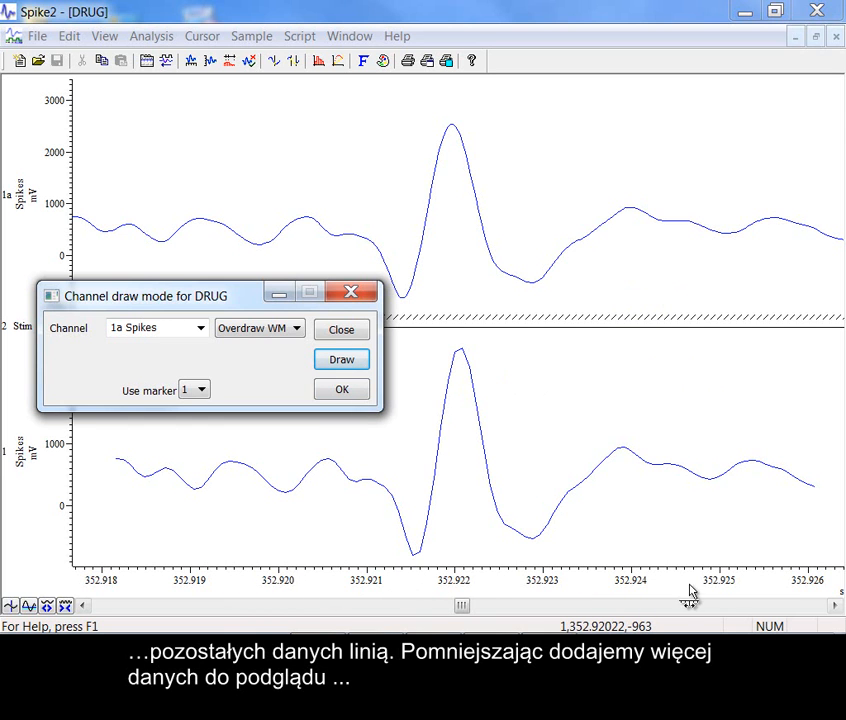
drag(712, 582, 457, 601)
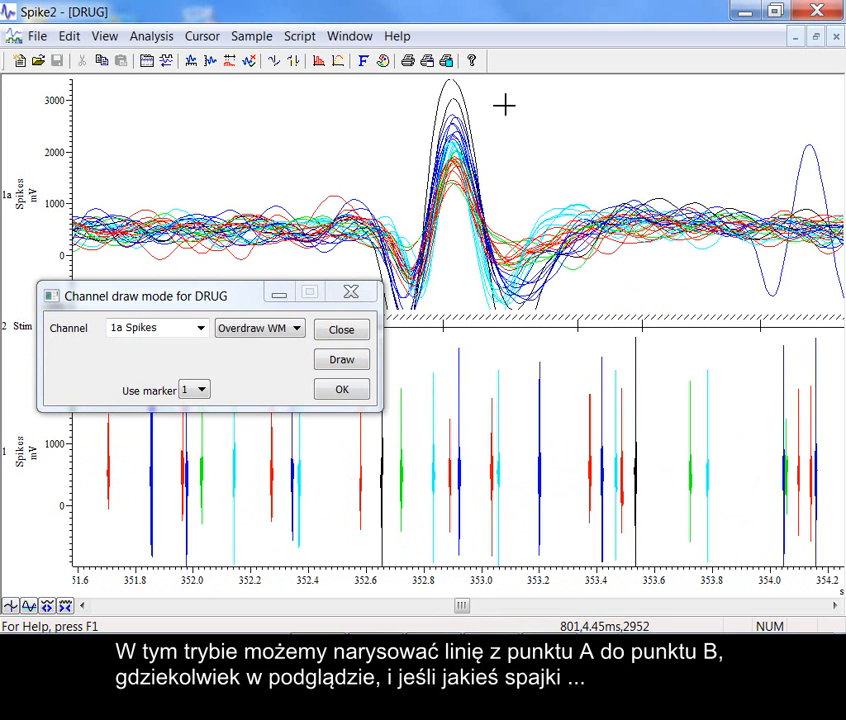
Draw a line across the two tallest overdrawn spikes of channel 1a and set their marker code 1 to 04.
mouse_move(520, 97)
mouse_down()
mouse_move(455, 120)
mouse_move(576, 391)
mouse_move(659, 130)
mouse_move(699, 339)
mouse_move(417, 59)
mouse_move(388, 155)
mouse_move(461, 124)
mouse_up()
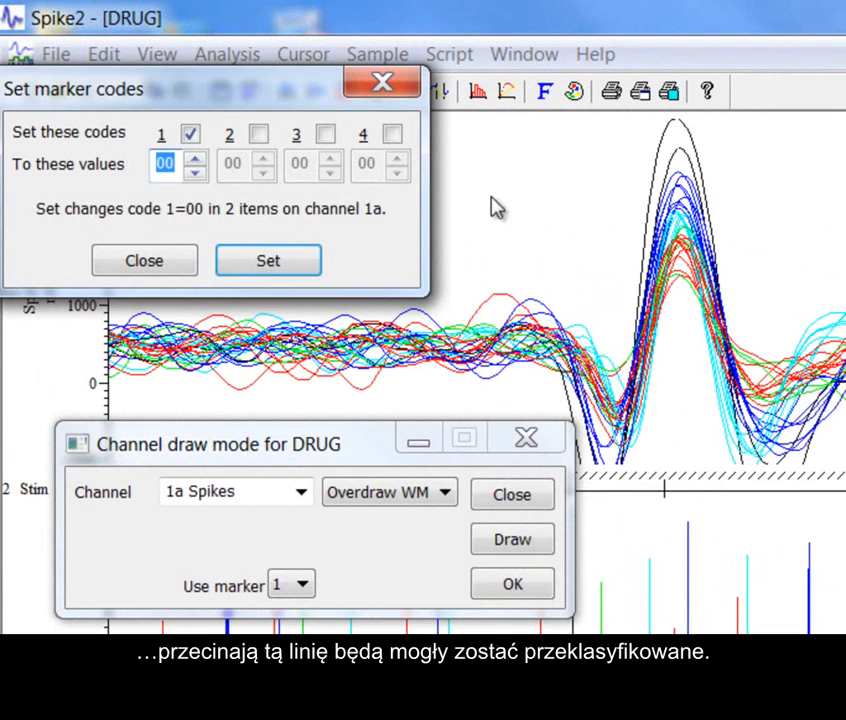
click(194, 158)
click(194, 158)
click(194, 158)
click(194, 158)
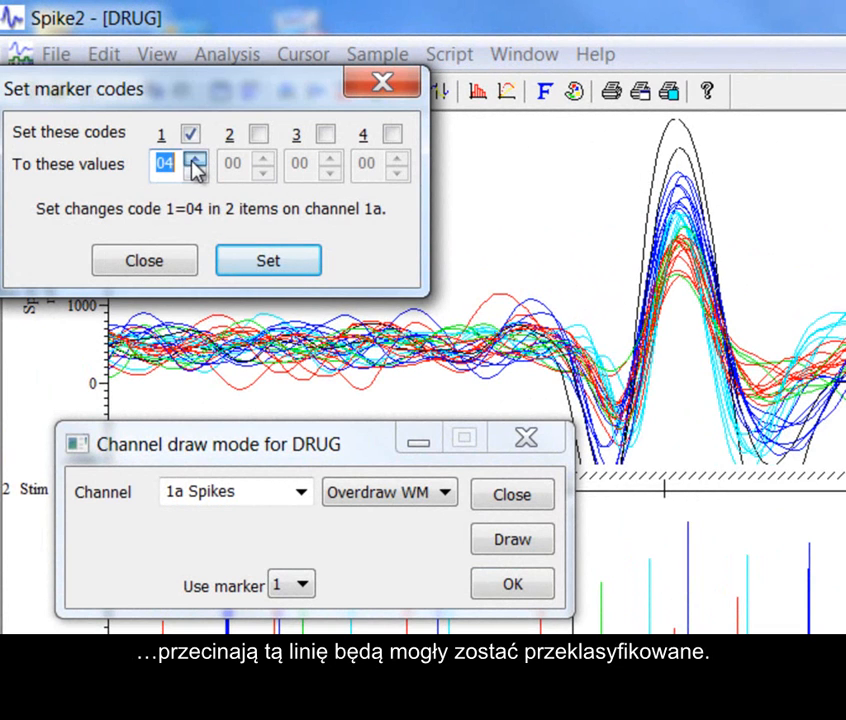
click(262, 265)
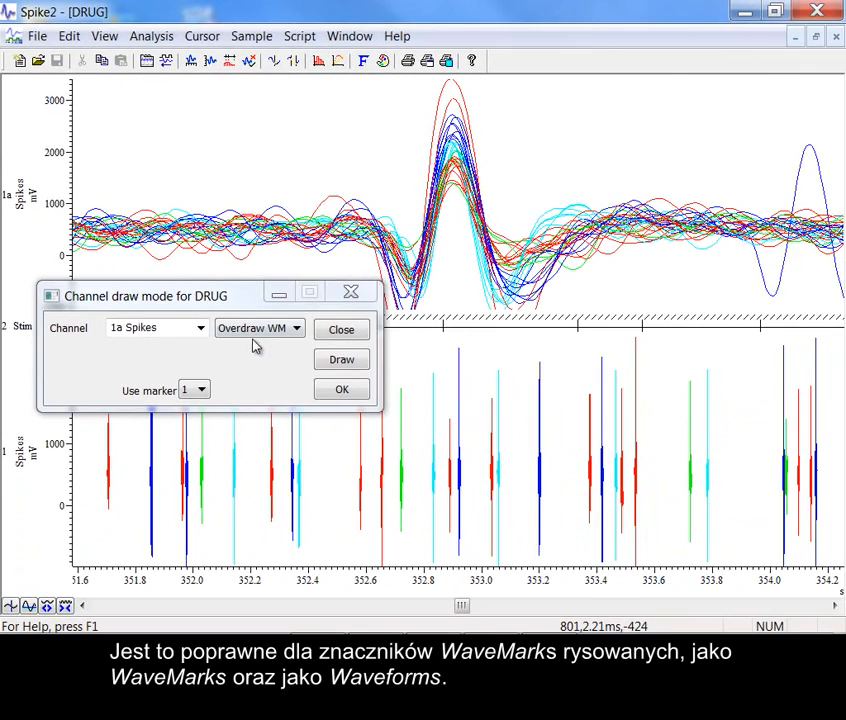
Redraw channel 1a in State mode and turn on Show code.
click(366, 476)
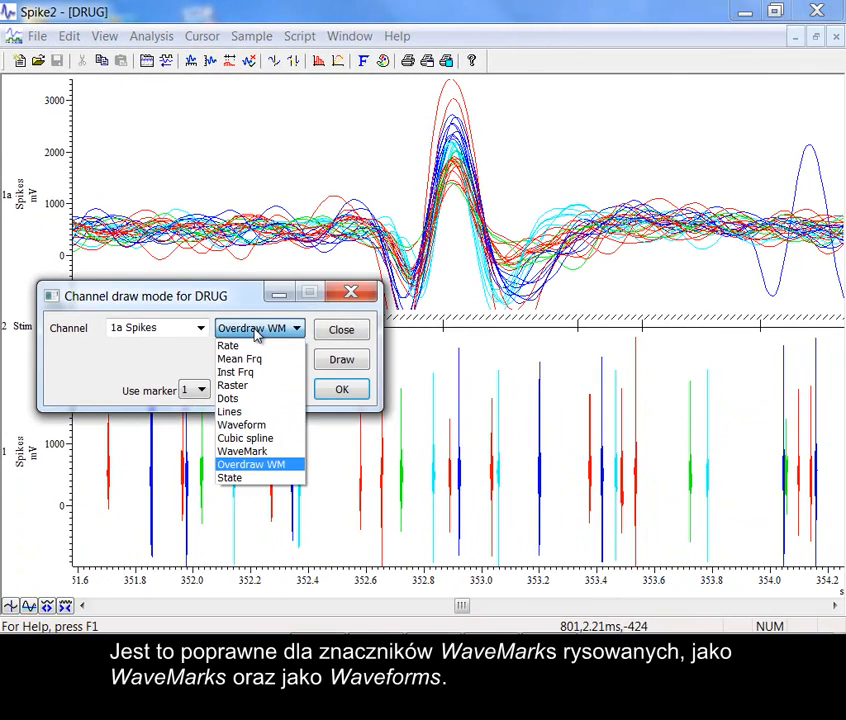
click(246, 479)
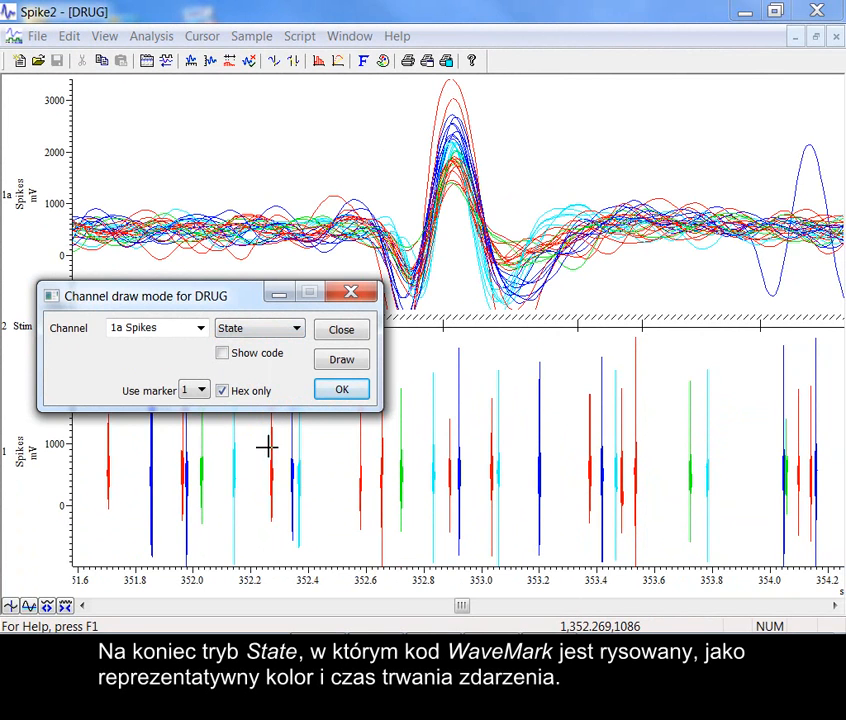
click(343, 361)
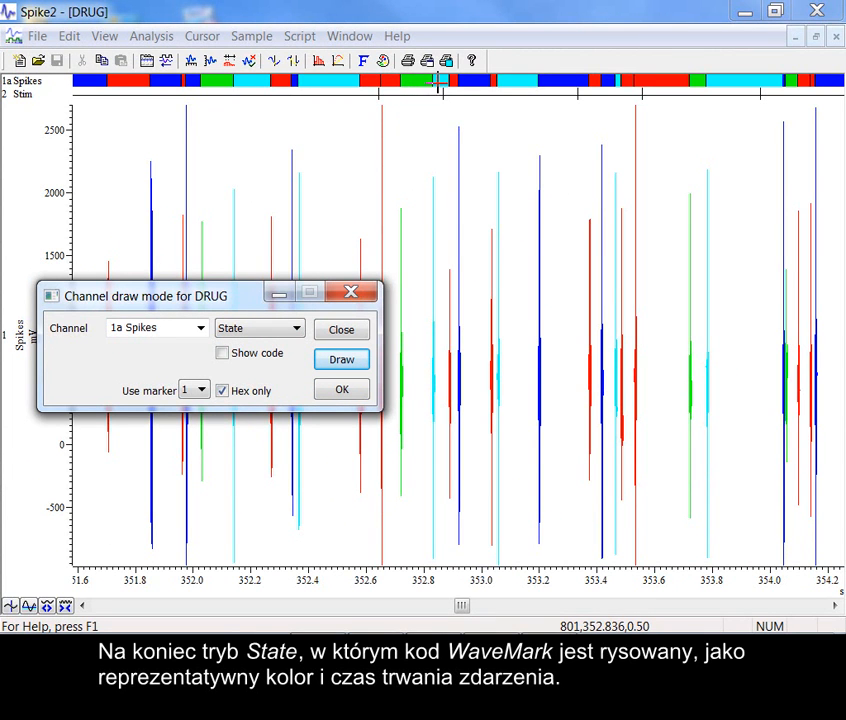
click(222, 352)
click(340, 359)
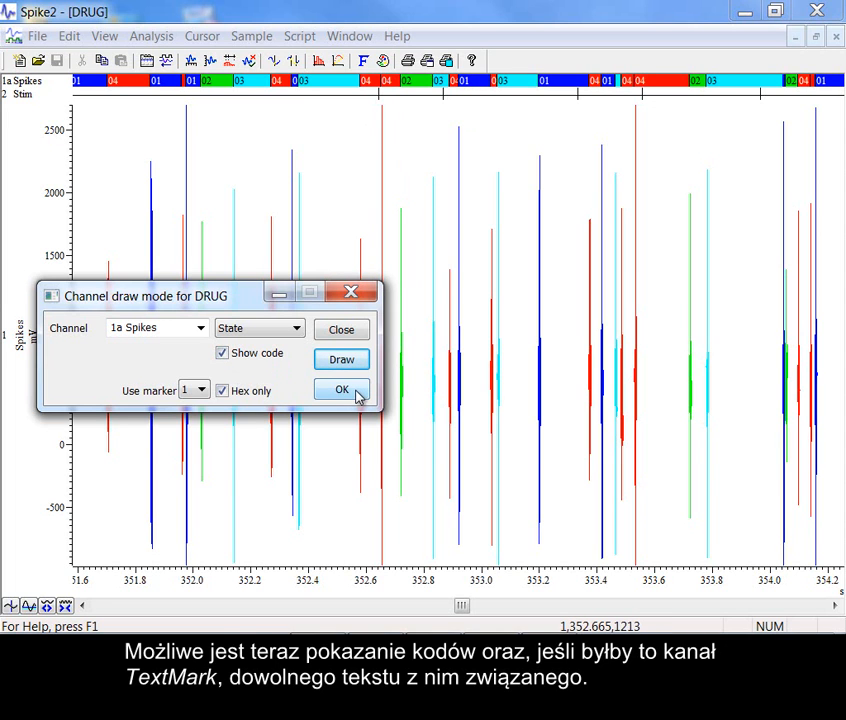
Return channel 1a to Lines mode and close the draw mode settings.
click(298, 331)
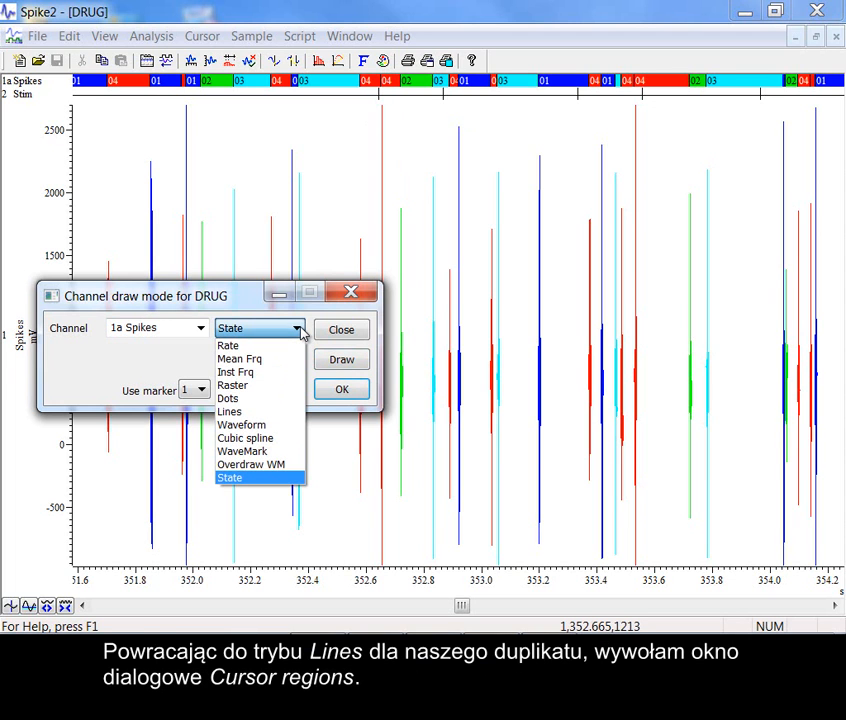
click(268, 415)
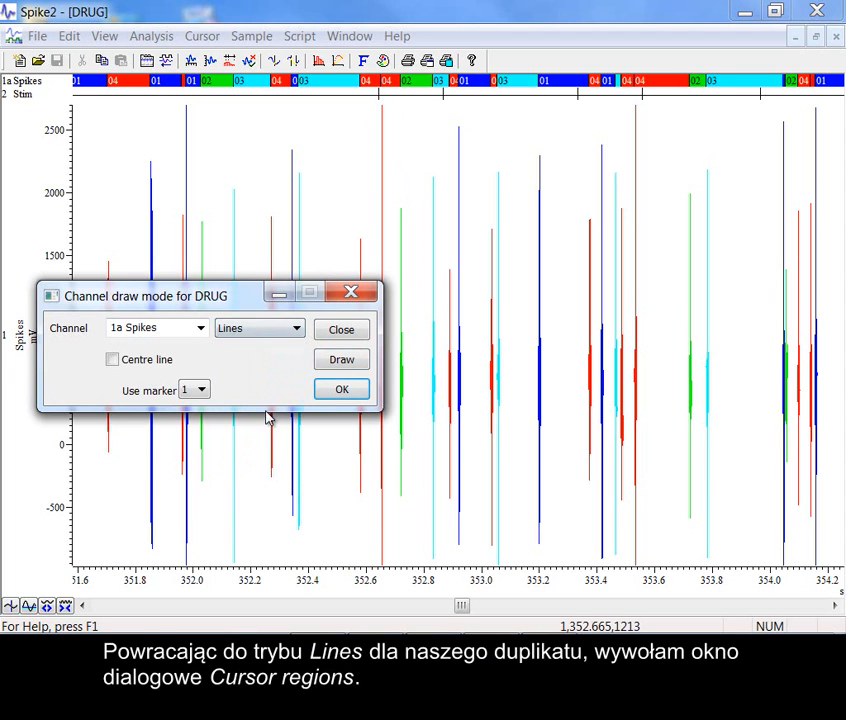
click(341, 364)
click(347, 393)
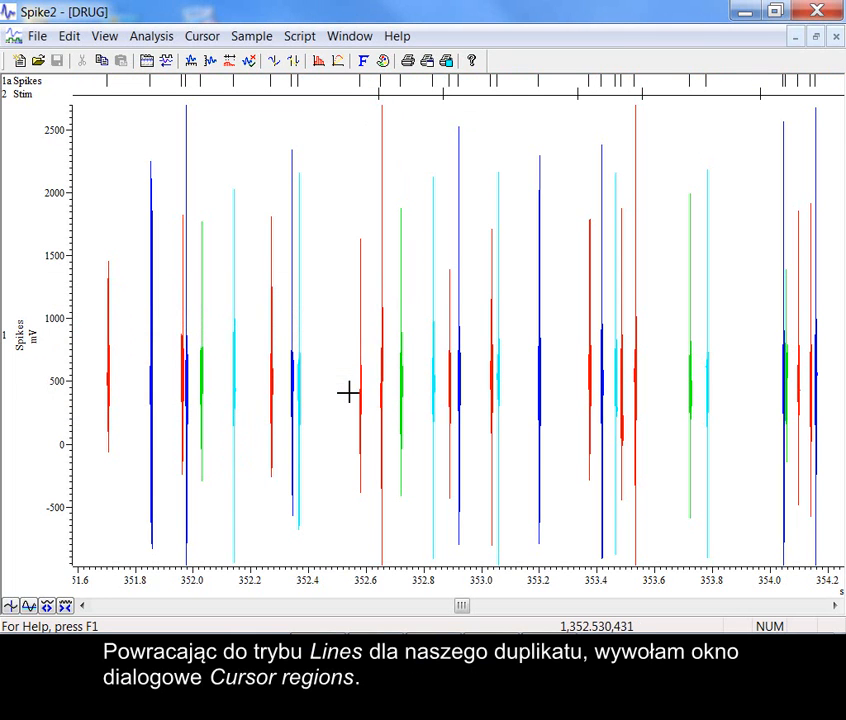
Open the Cursor regions window for DRUG and reposition it over the data.
click(293, 61)
drag(359, 291, 447, 230)
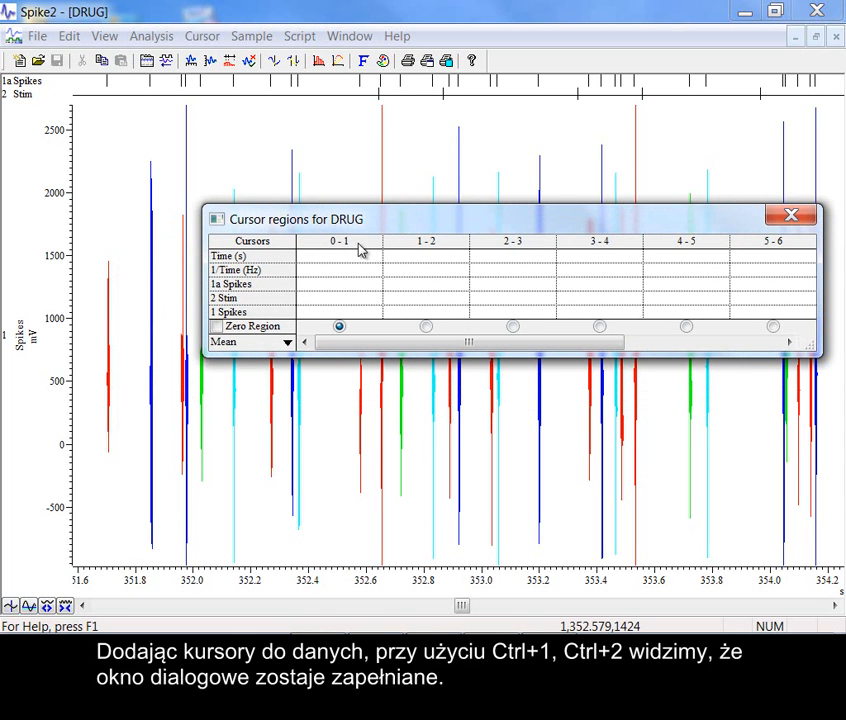
Add vertical cursors 1 and 2 to the DRUG data and move cursor 2 to about 352.77 s.
click(307, 131)
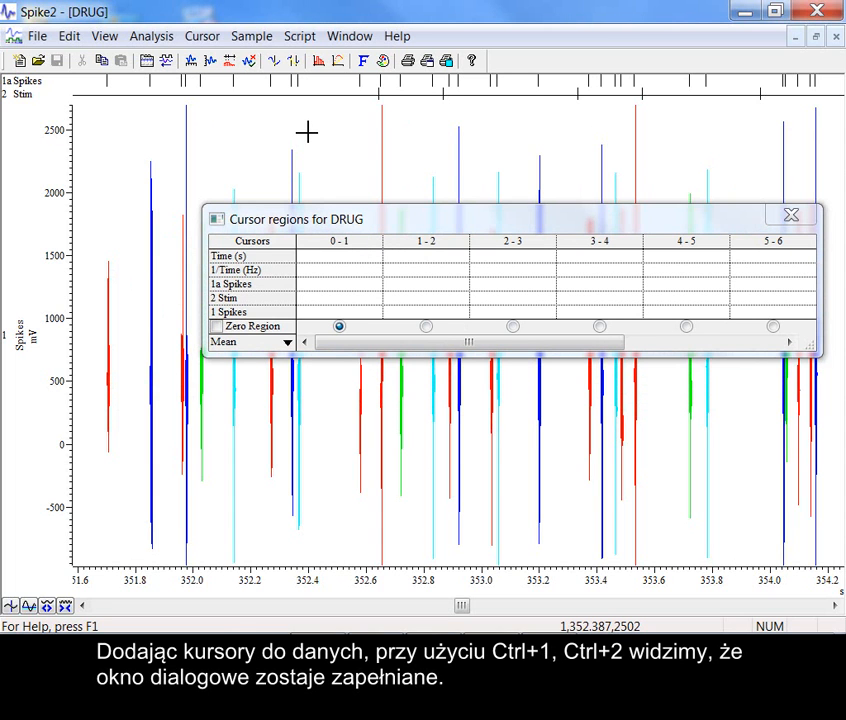
key(ctrl+1)
key(ctrl+2)
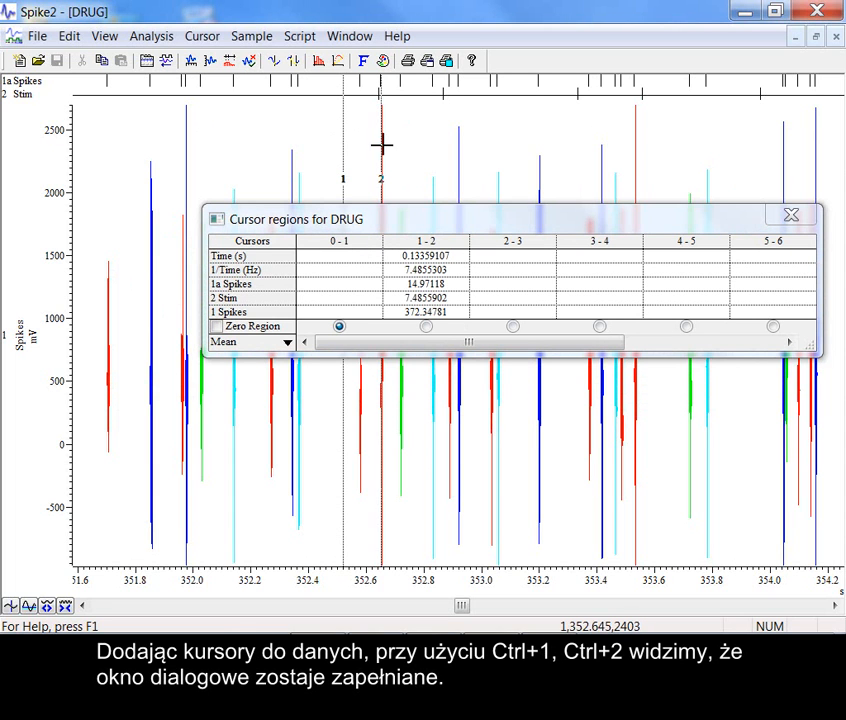
drag(374, 147, 416, 149)
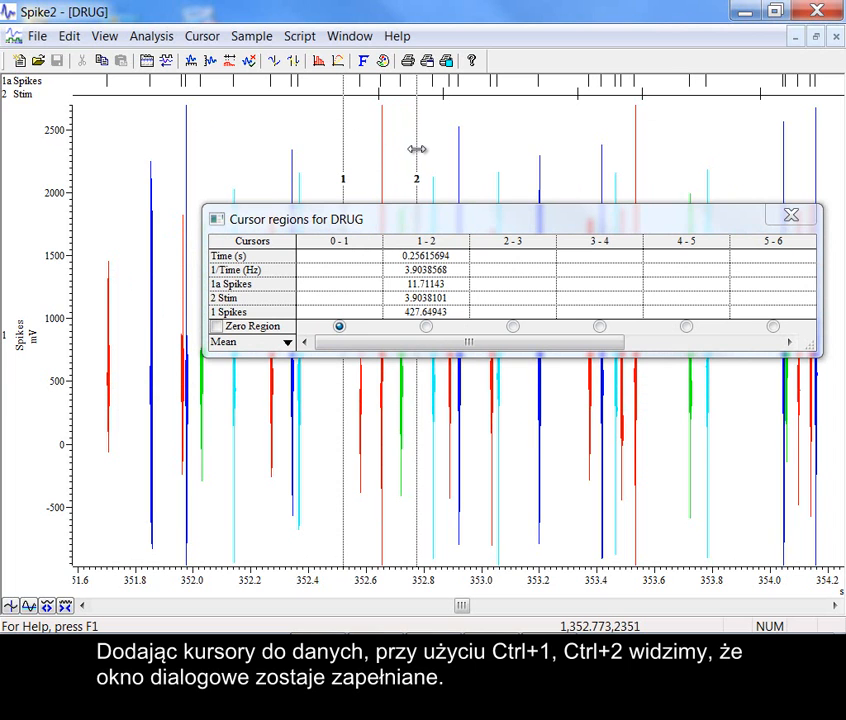
Change the cursor regions measurement to Sum and select the 1a Spikes value for region 1-2.
click(287, 342)
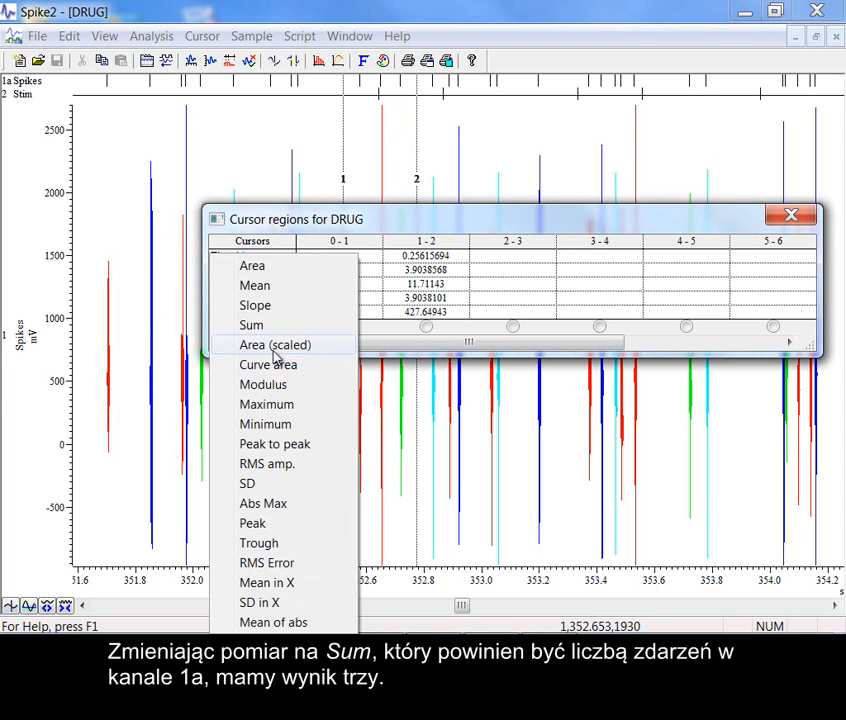
click(266, 328)
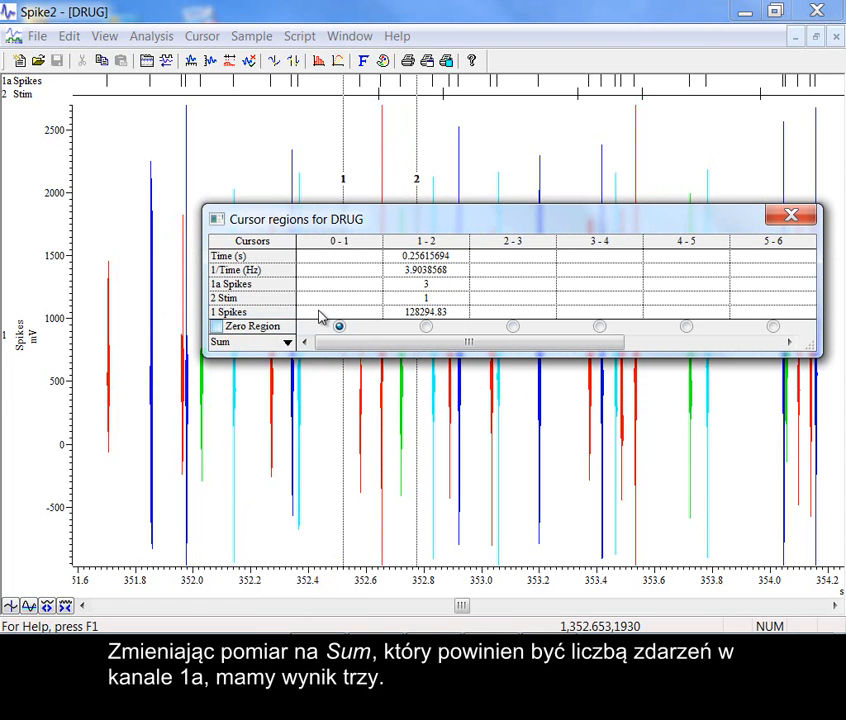
click(432, 287)
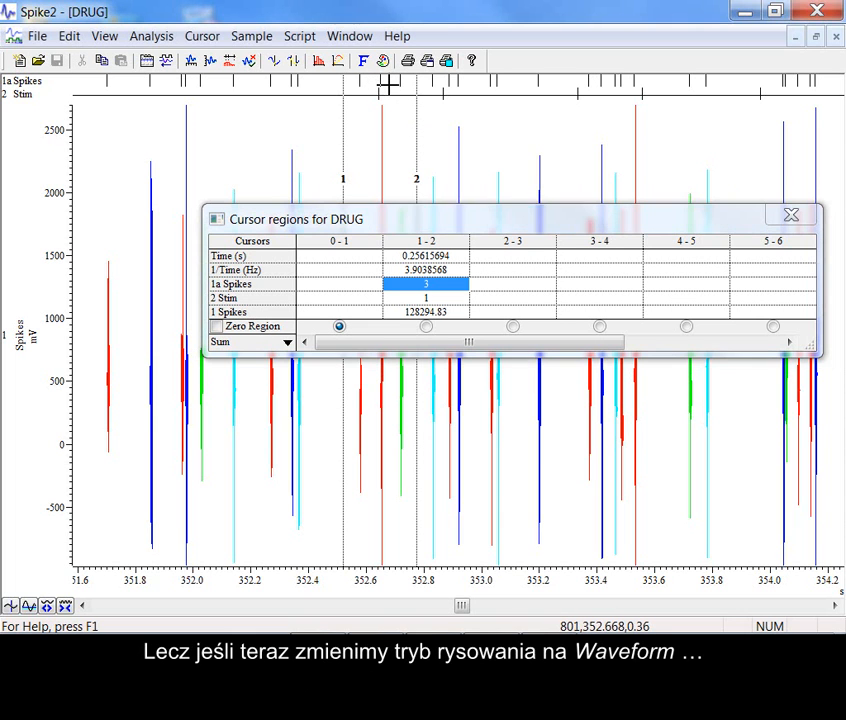
Redraw channel 1a in Waveform mode, move the draw mode settings clear of the Cursor regions window, and accept them.
right_click(387, 86)
click(478, 188)
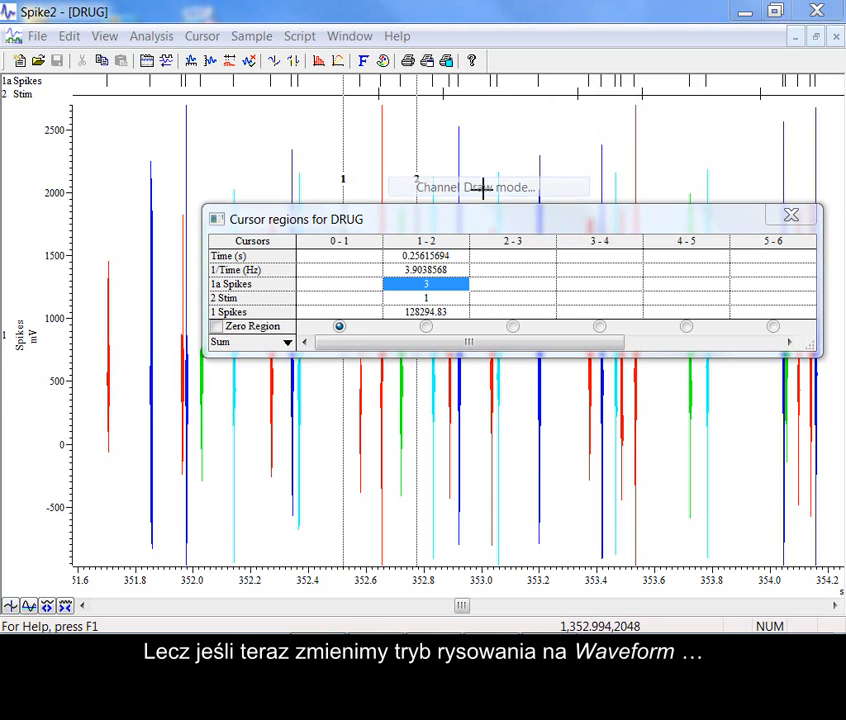
click(293, 323)
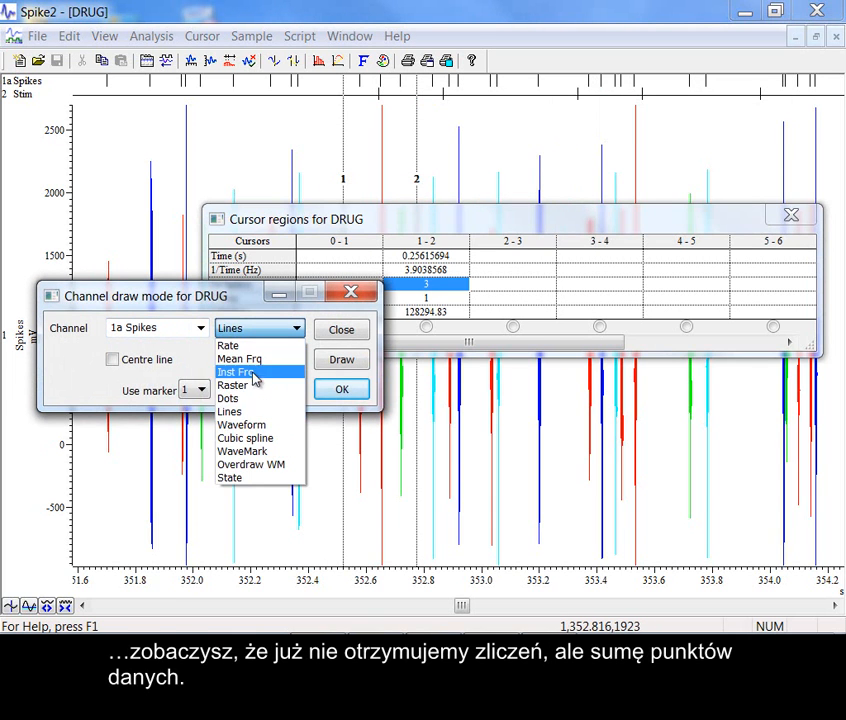
click(258, 426)
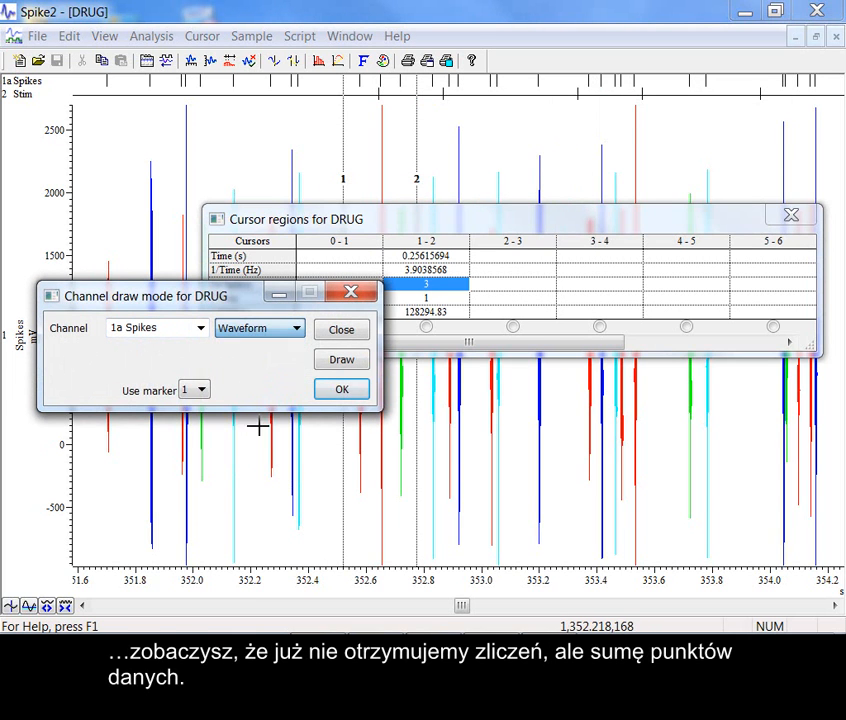
click(337, 360)
mouse_move(280, 306)
mouse_down()
mouse_move(529, 440)
mouse_move(693, 442)
mouse_up()
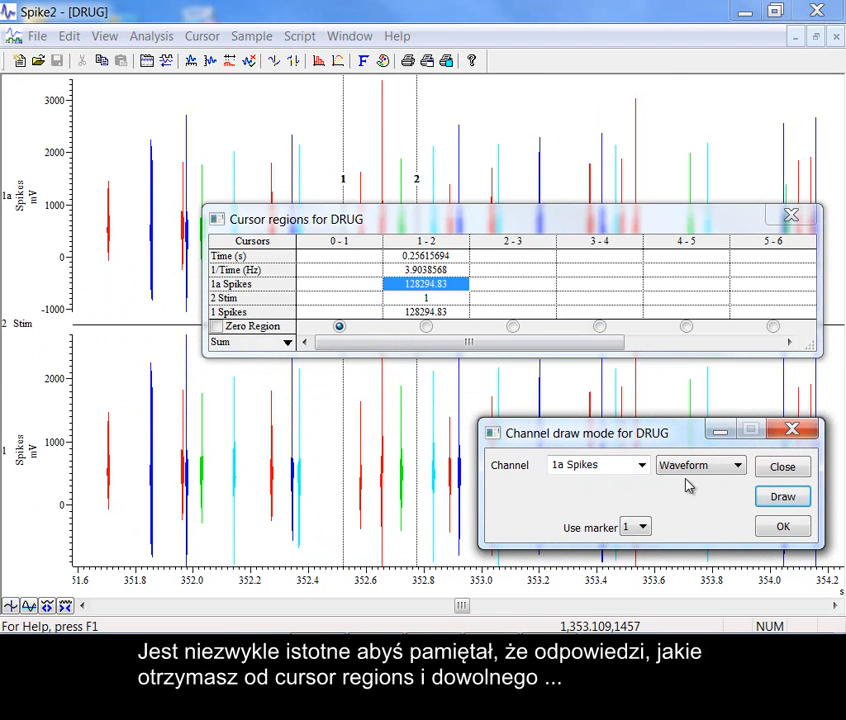
click(781, 528)
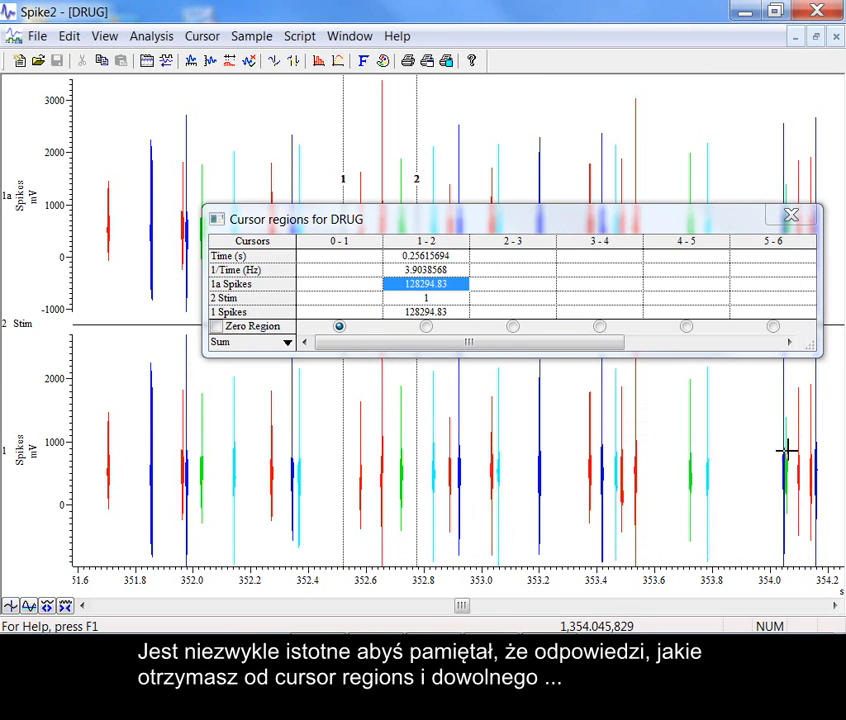
Close the Cursor regions window and show the full time range of the DRUG file on the X axis.
click(791, 217)
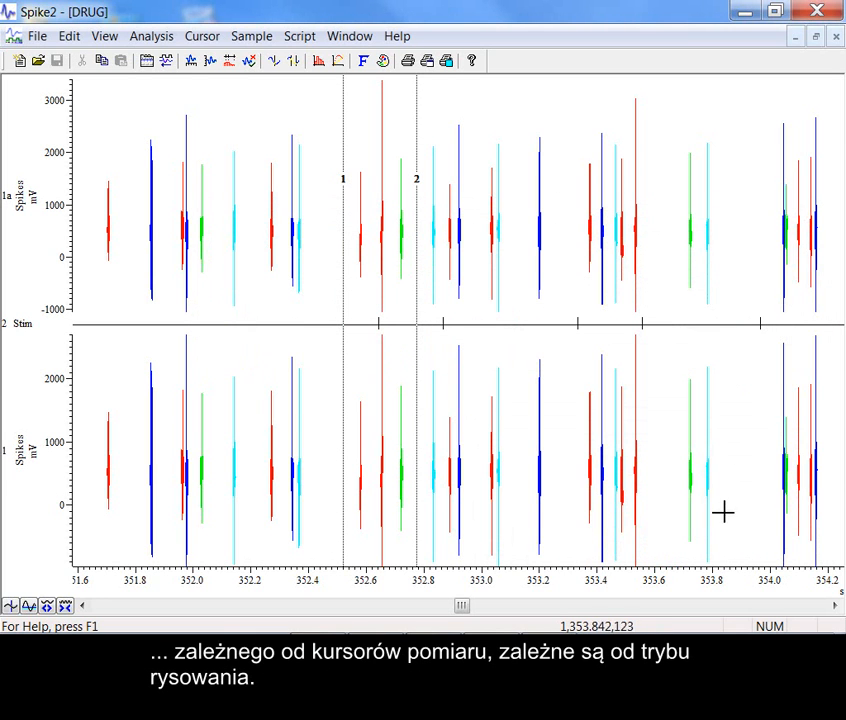
double_click(697, 588)
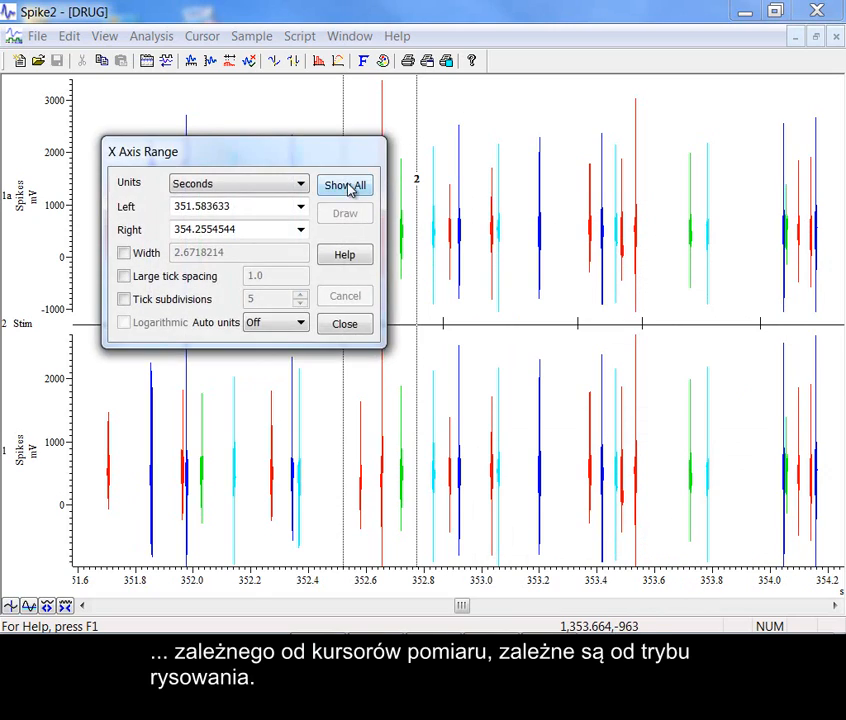
click(344, 186)
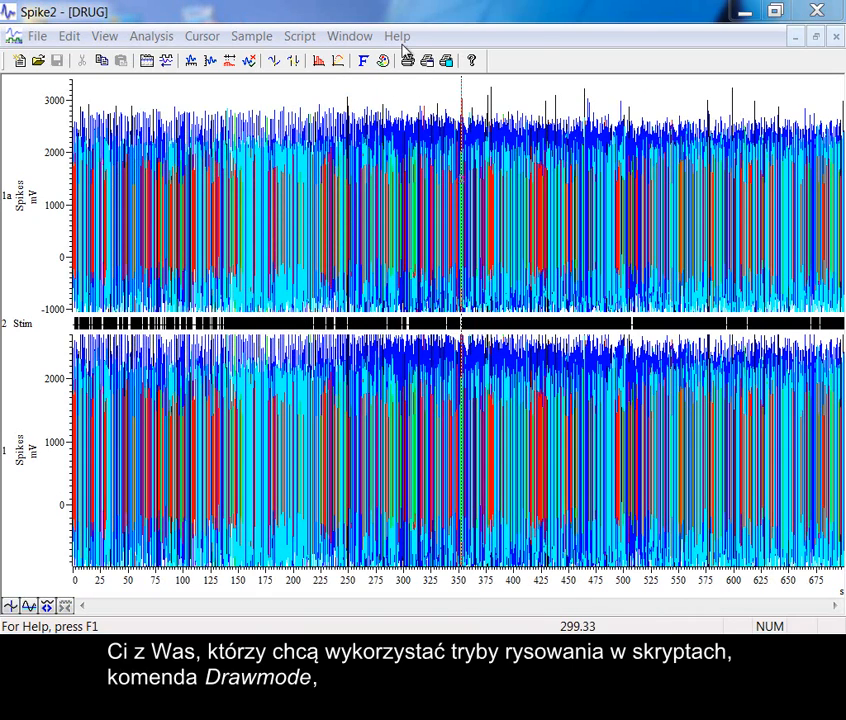
Search the Spike2 help for Drawmode and open the DrawMode() topic.
click(397, 36)
click(413, 61)
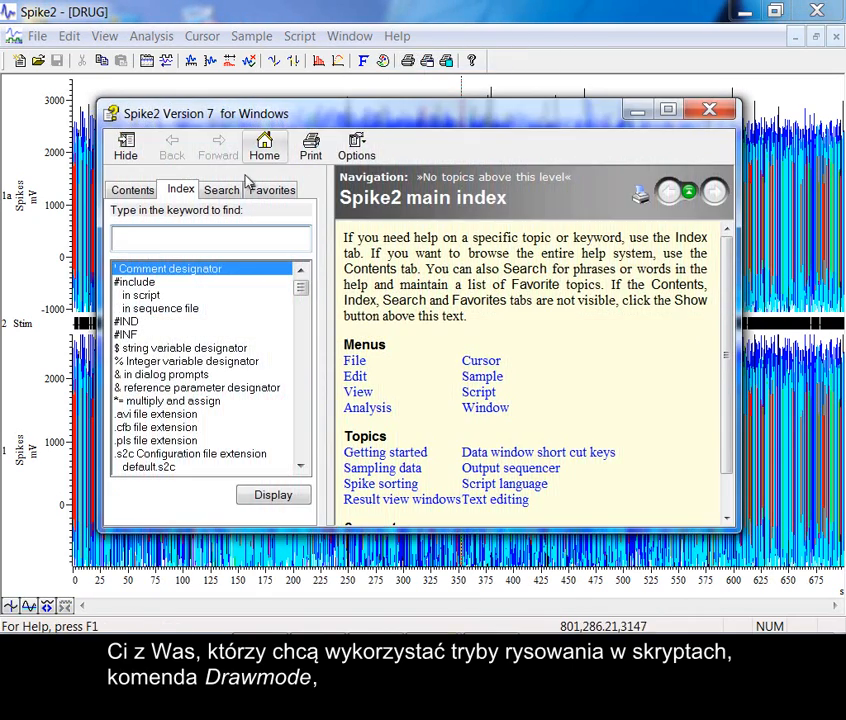
click(222, 190)
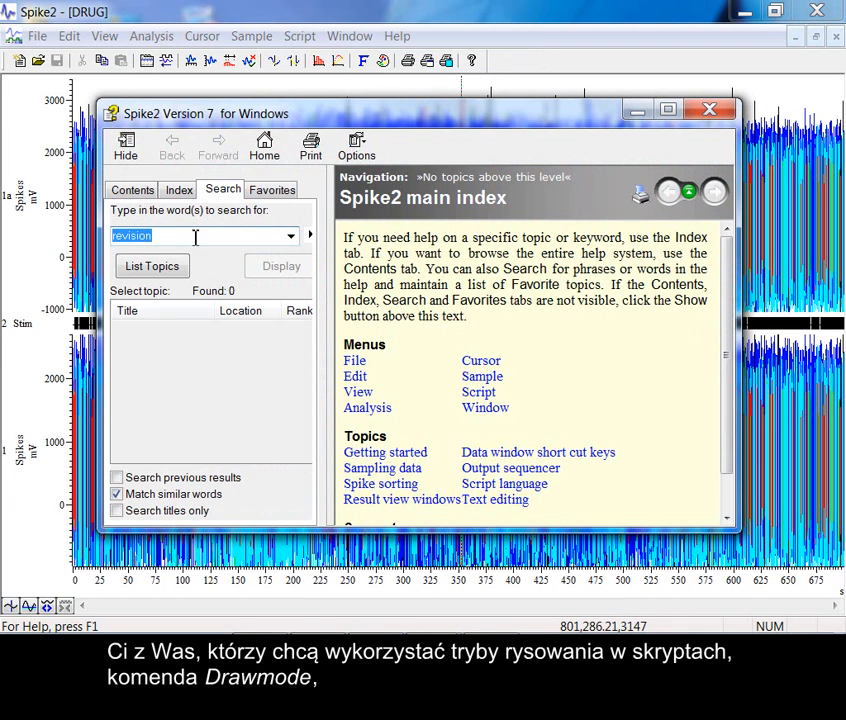
text(Drawmod)
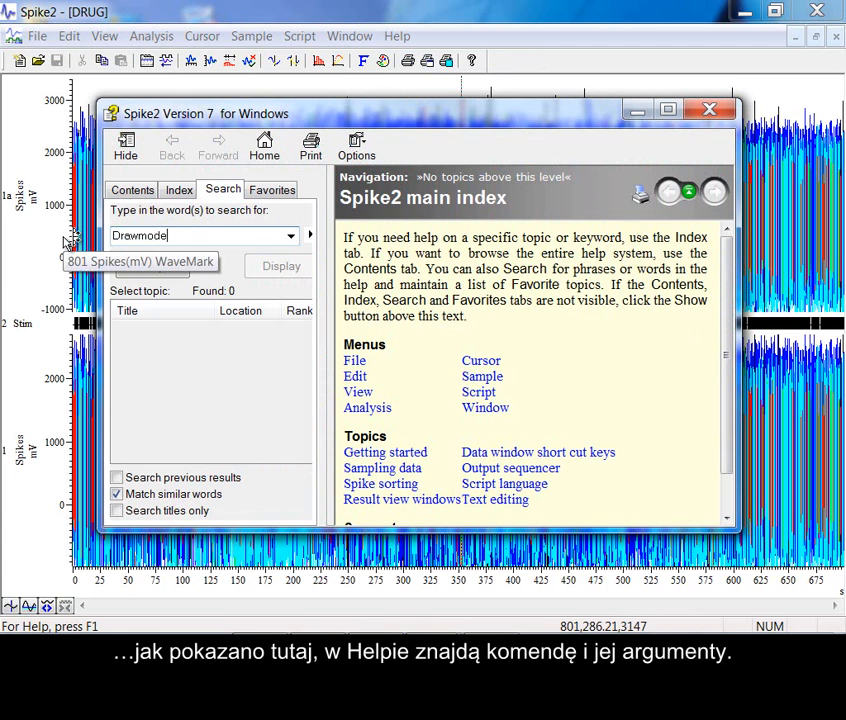
text(e)
click(130, 266)
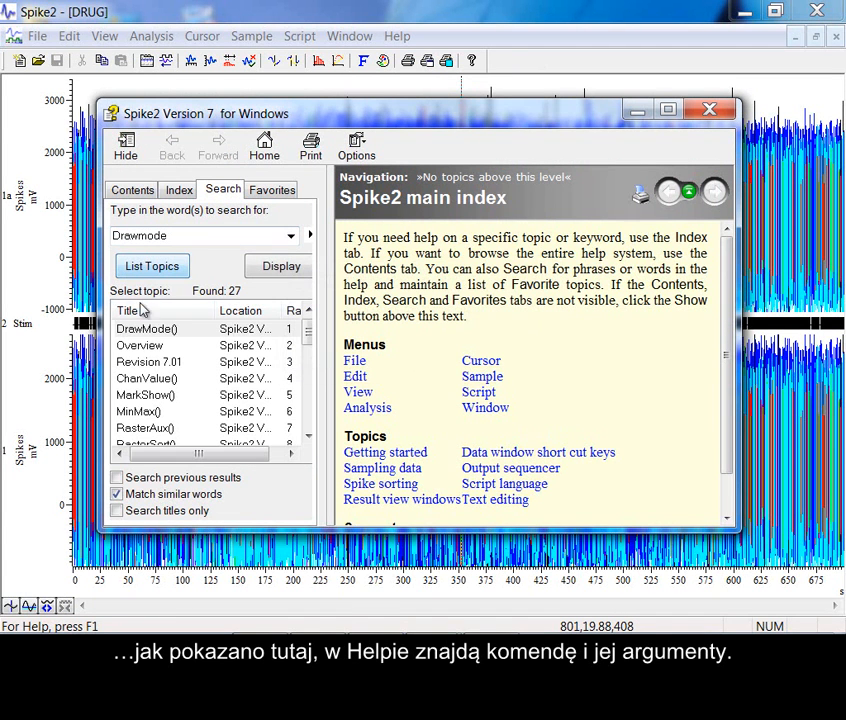
double_click(140, 332)
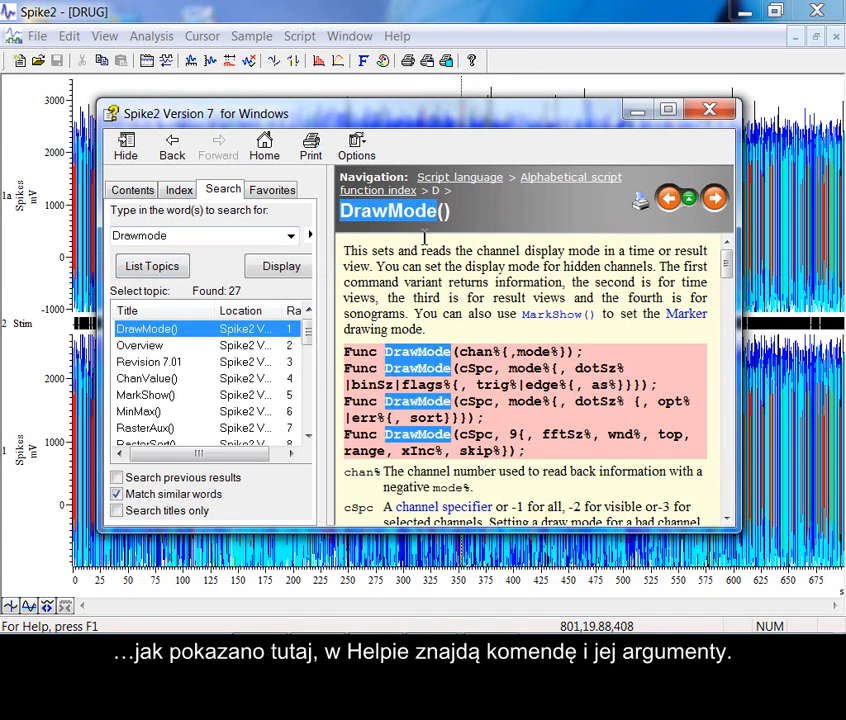